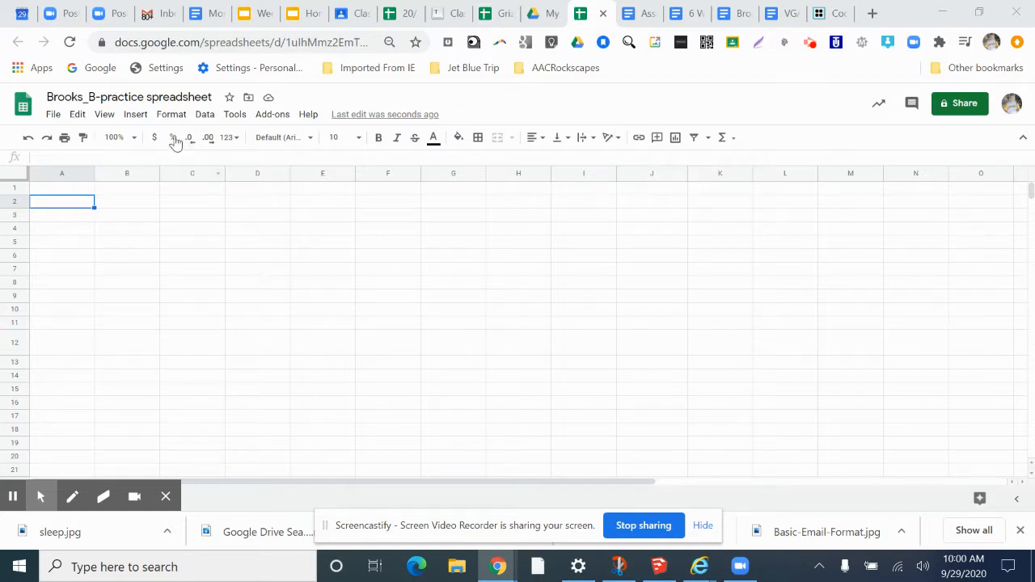
- Browse Drive to the GMS > 7th > Digi Comm folder holding the practice spreadsheet and return to the spreadsheet
left_click(113, 97)
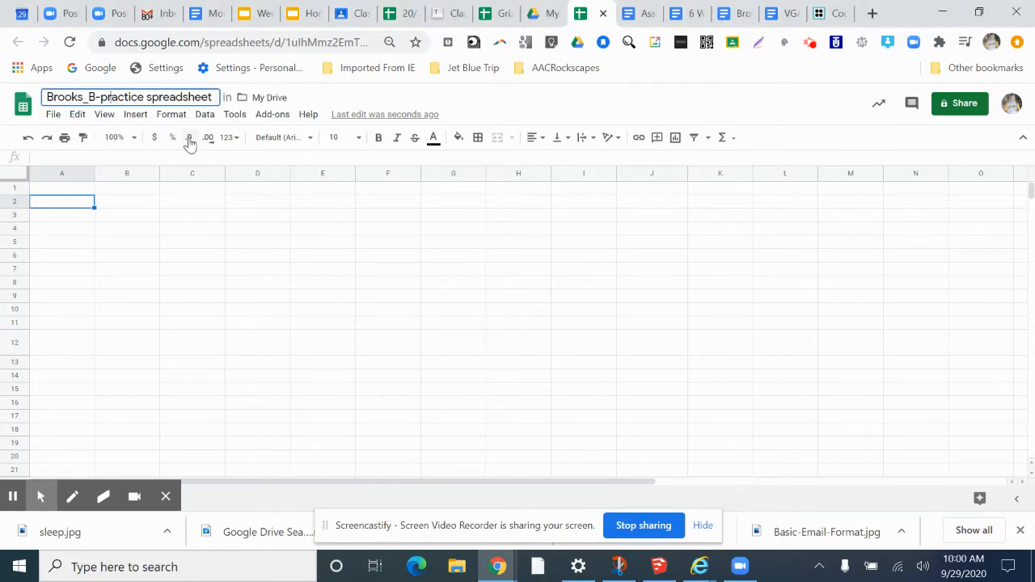
left_click(542, 15)
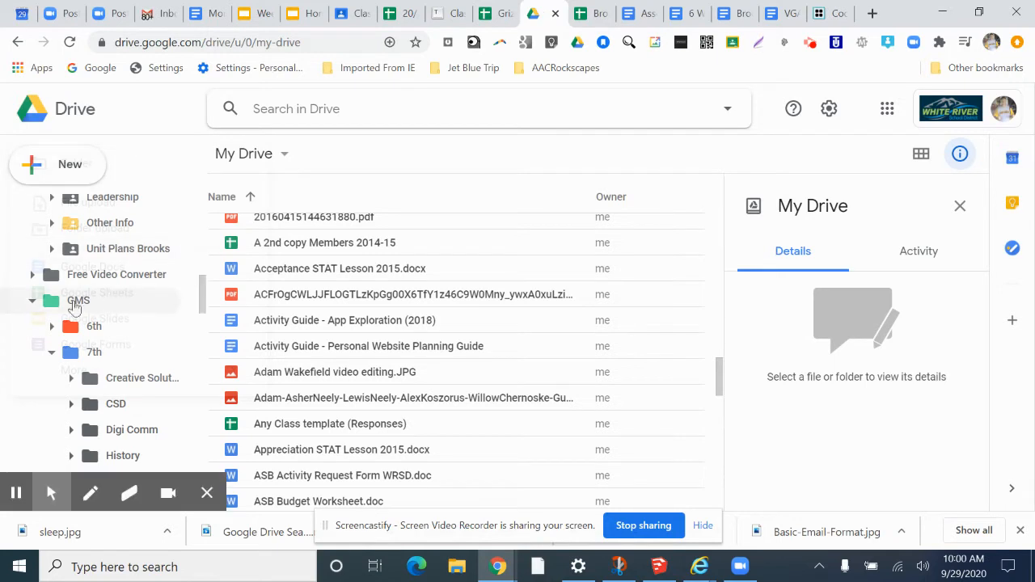
left_click(66, 305)
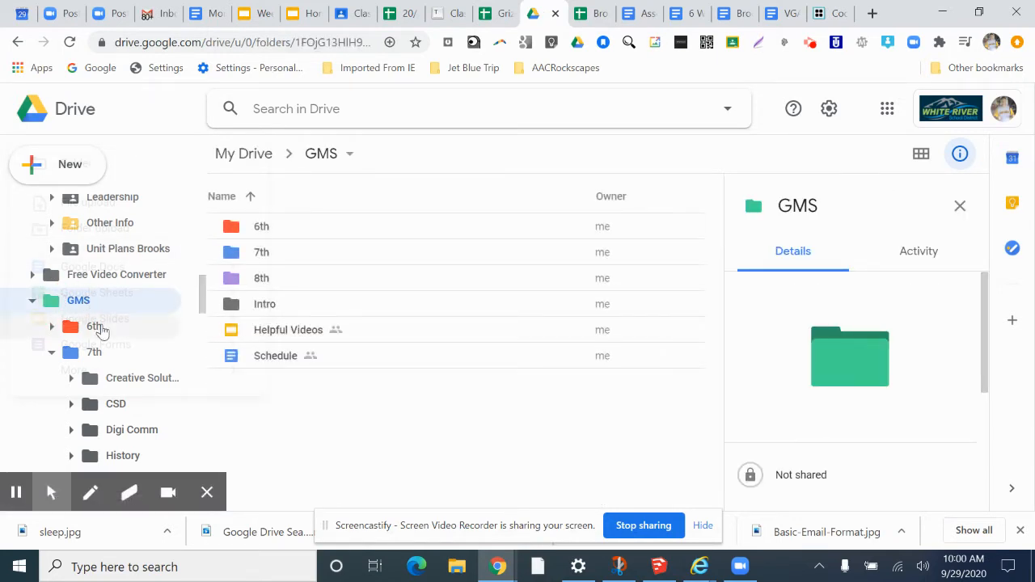
scroll(93, 332, "down", 2)
scroll(71, 339, "up", 1)
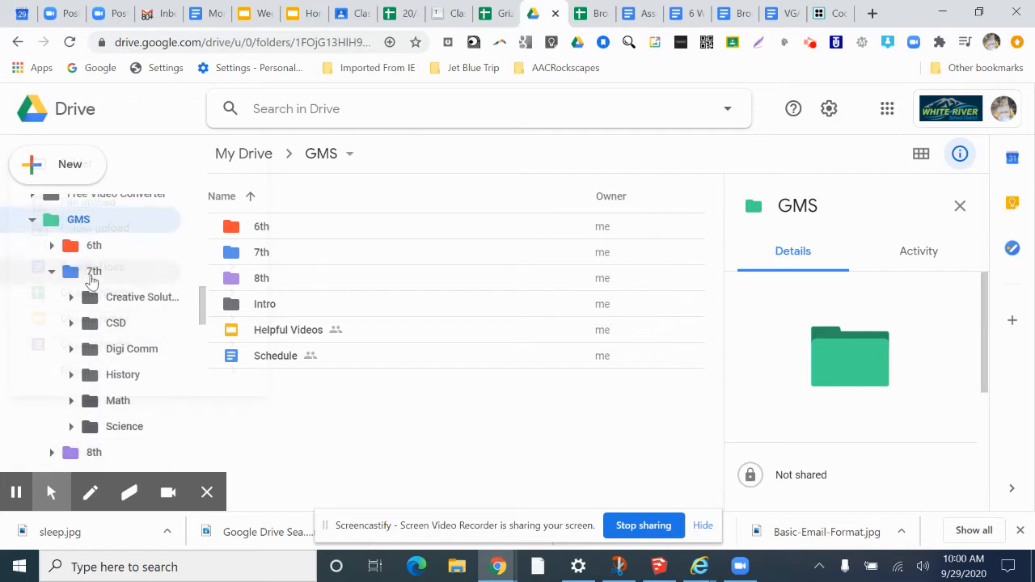
left_click(72, 273)
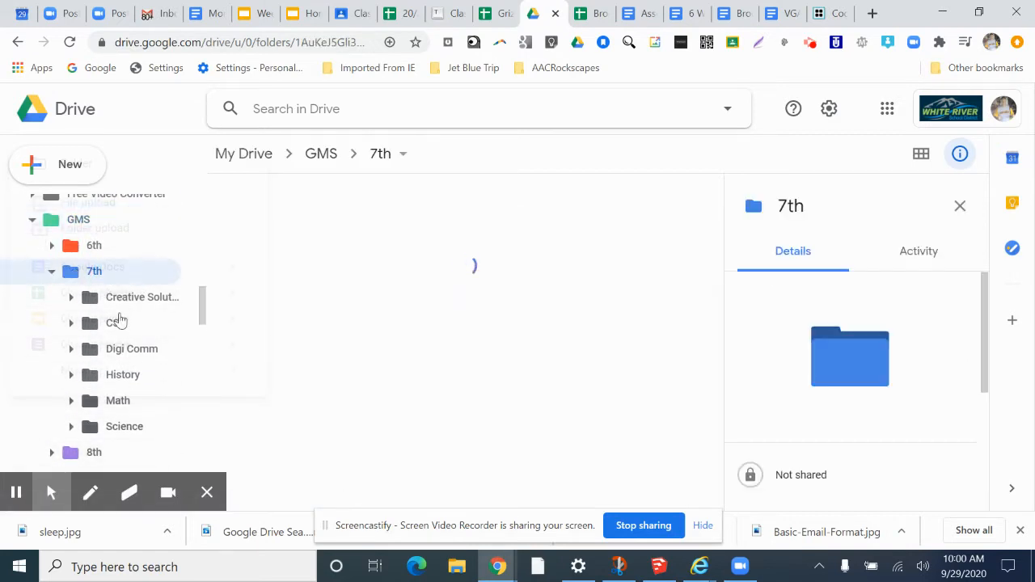
left_click(128, 355)
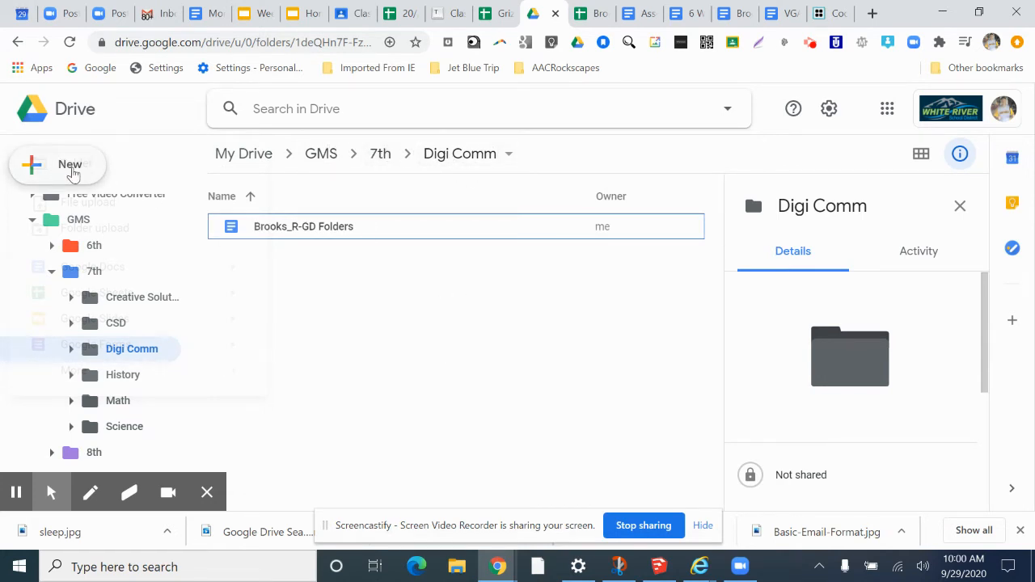
left_click(69, 165)
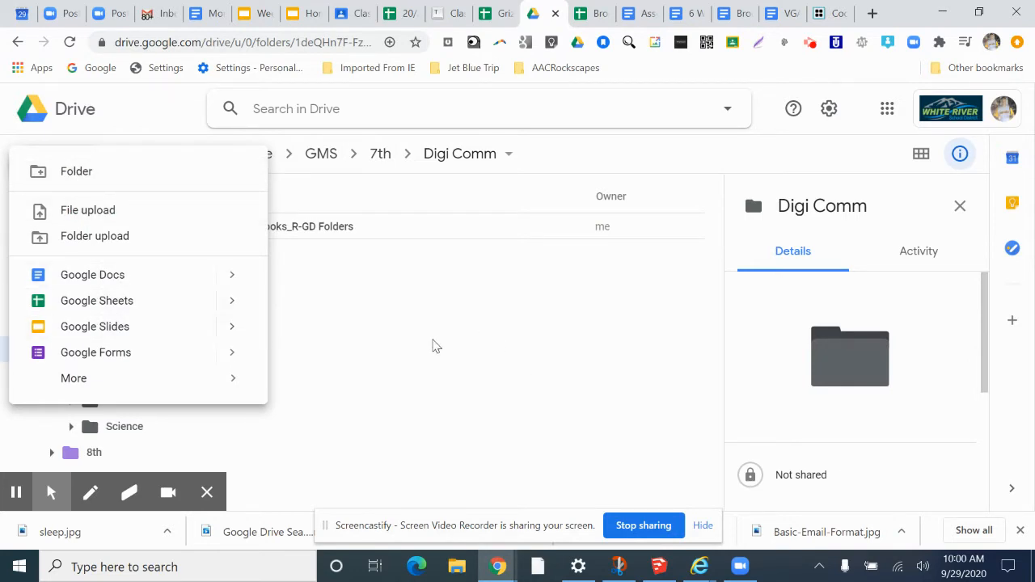
left_click(593, 13)
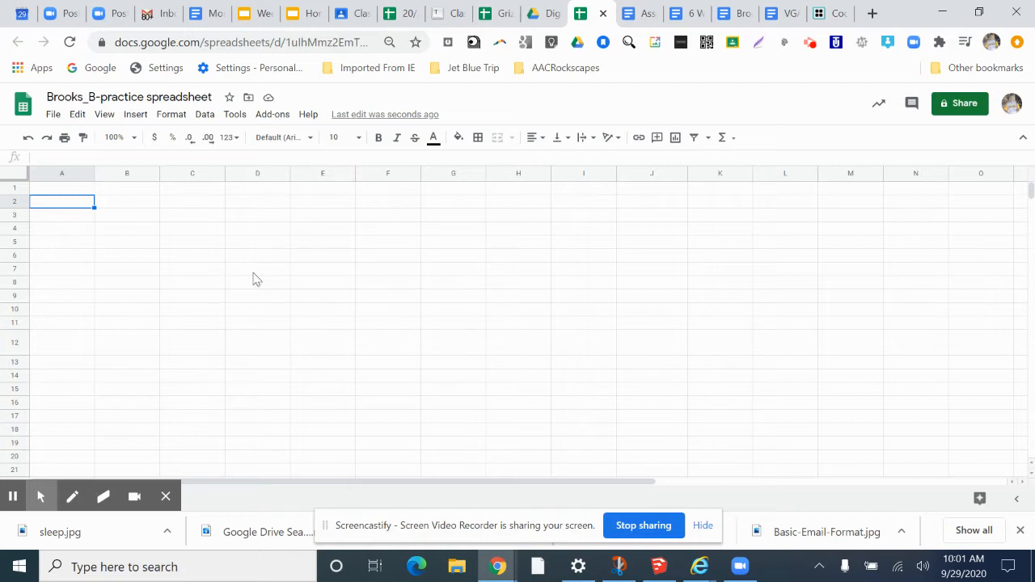
- Select columns C, D, E and F one at a time, and select rows 10 and 6
left_click(192, 175)
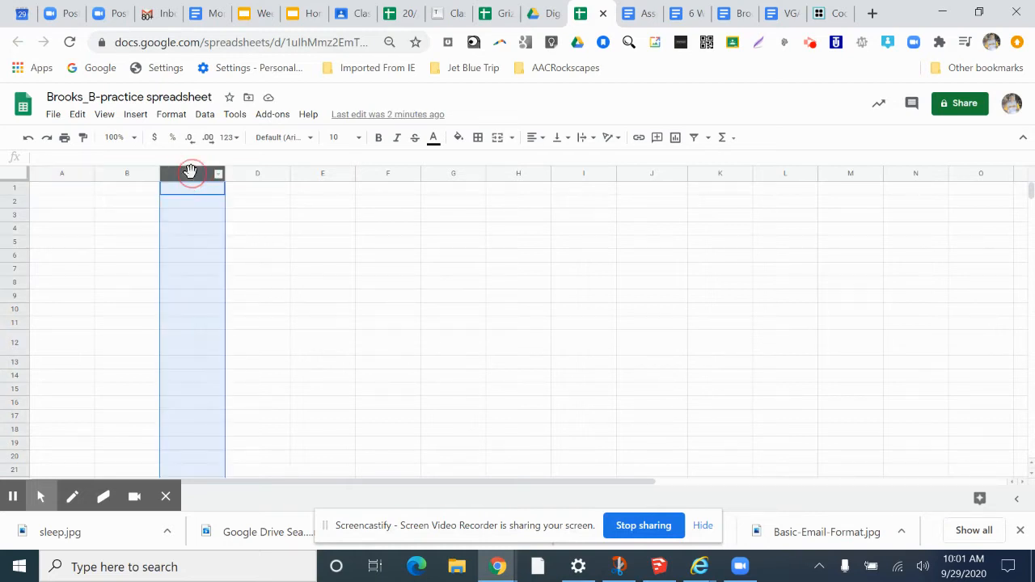
left_click(258, 173)
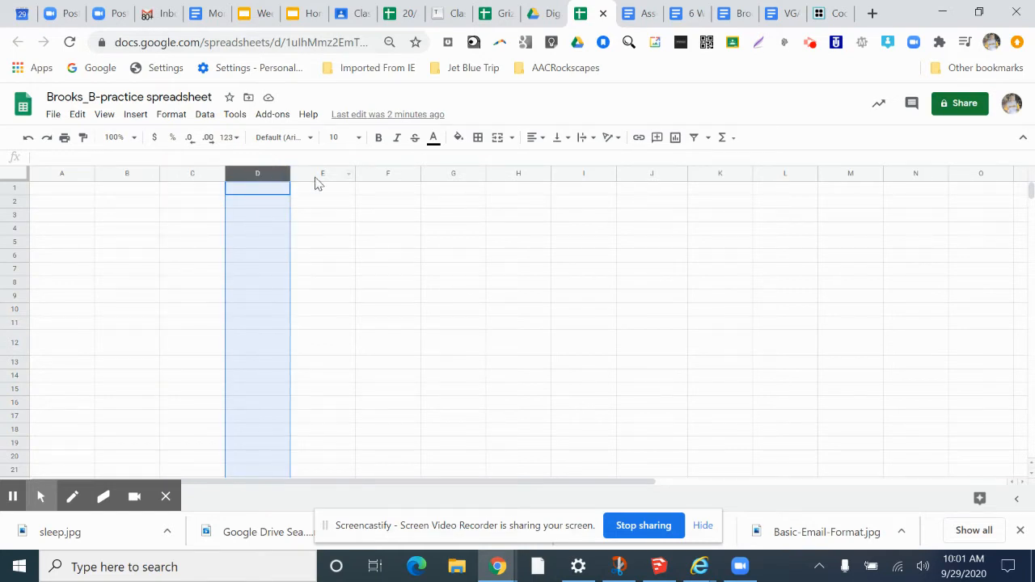
left_click(319, 175)
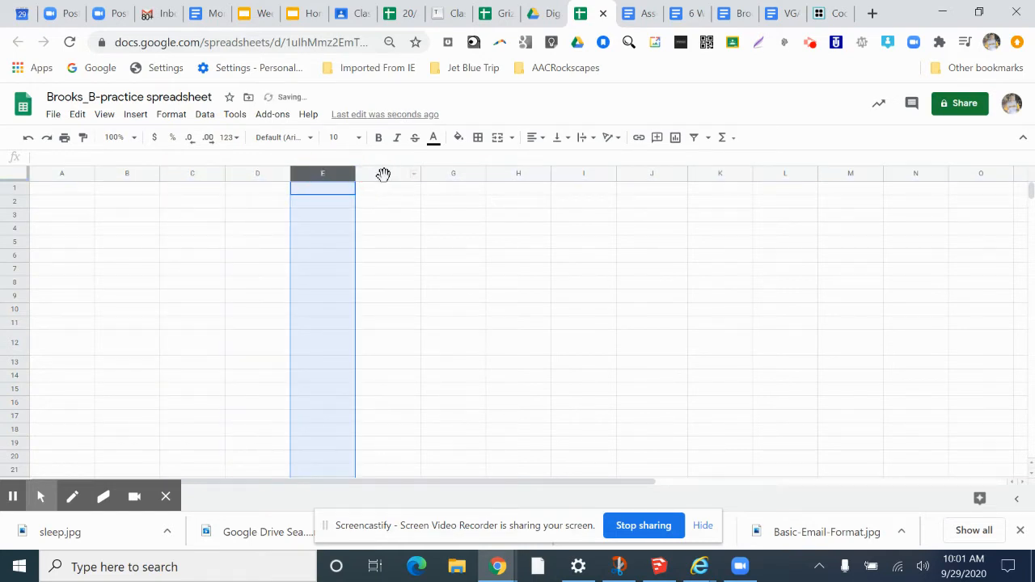
left_click(382, 174)
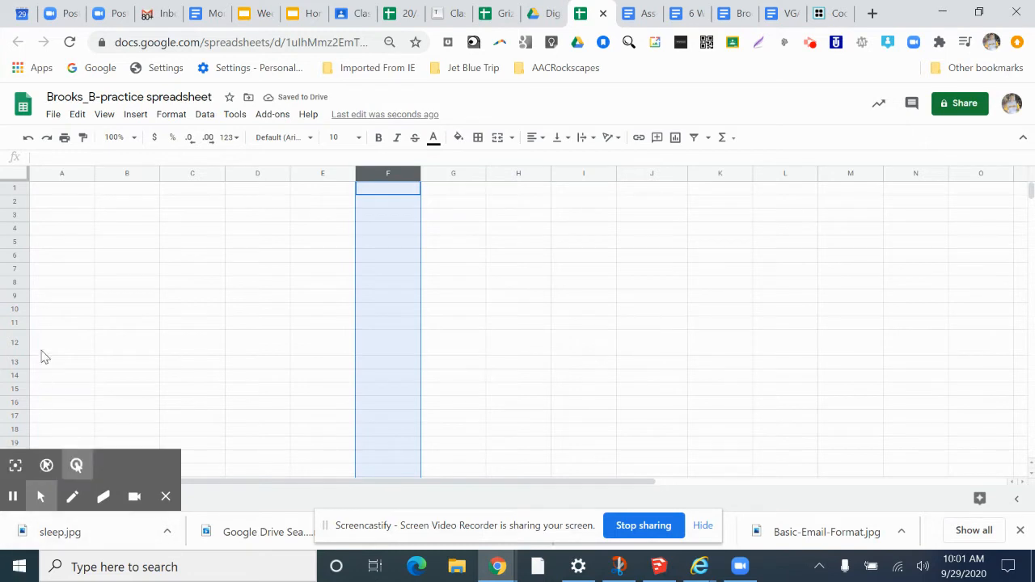
left_click(13, 309)
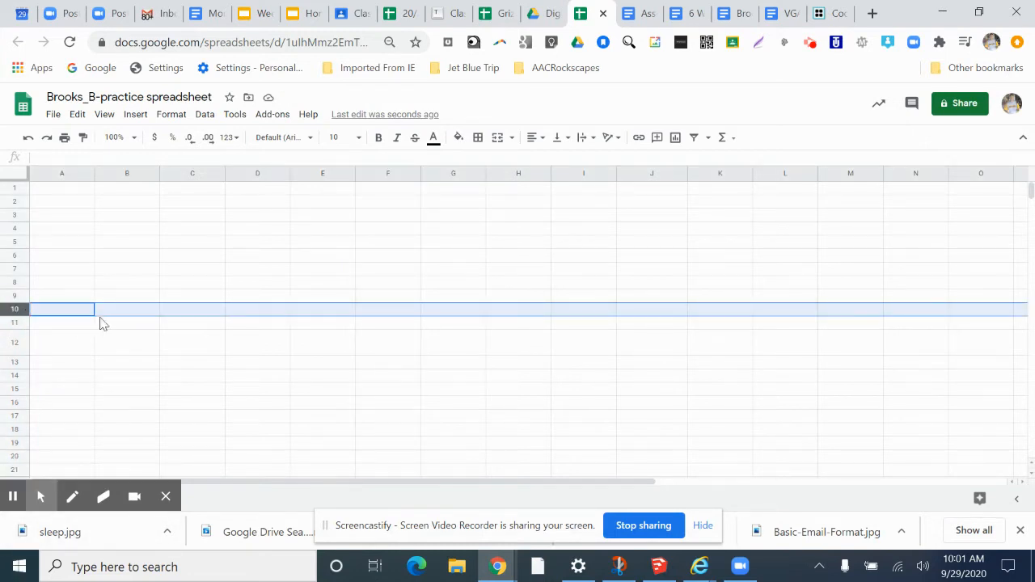
left_click_drag(18, 289, 20, 257)
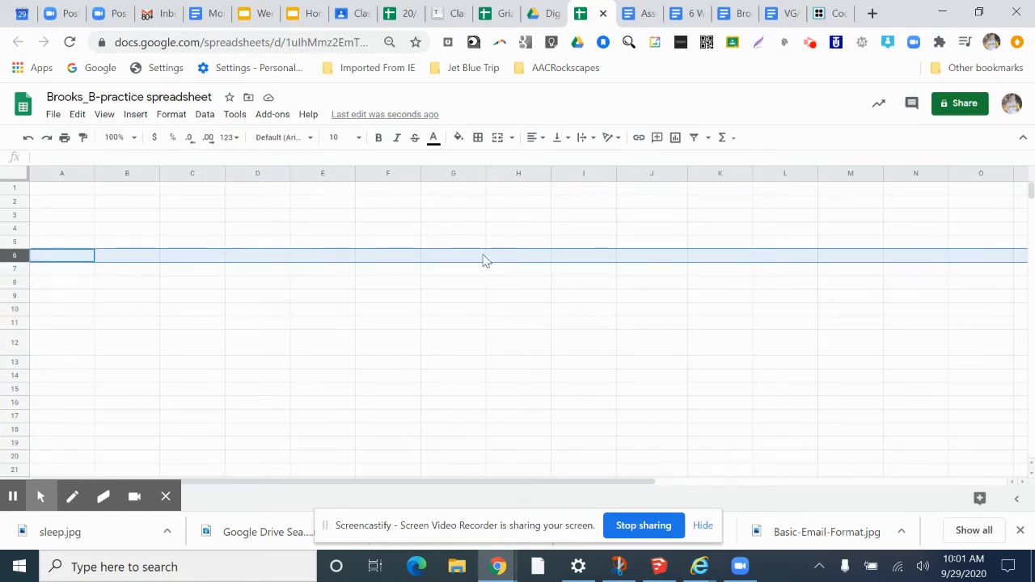
- Select several individual cells around the sheet, ending on cell C3
left_click(320, 233)
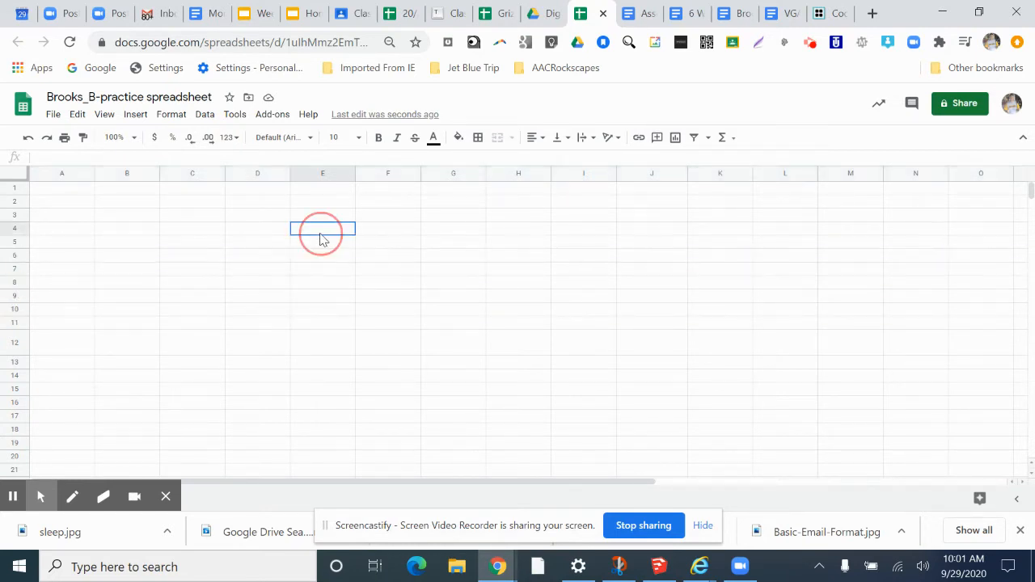
left_click(238, 246)
left_click(265, 272)
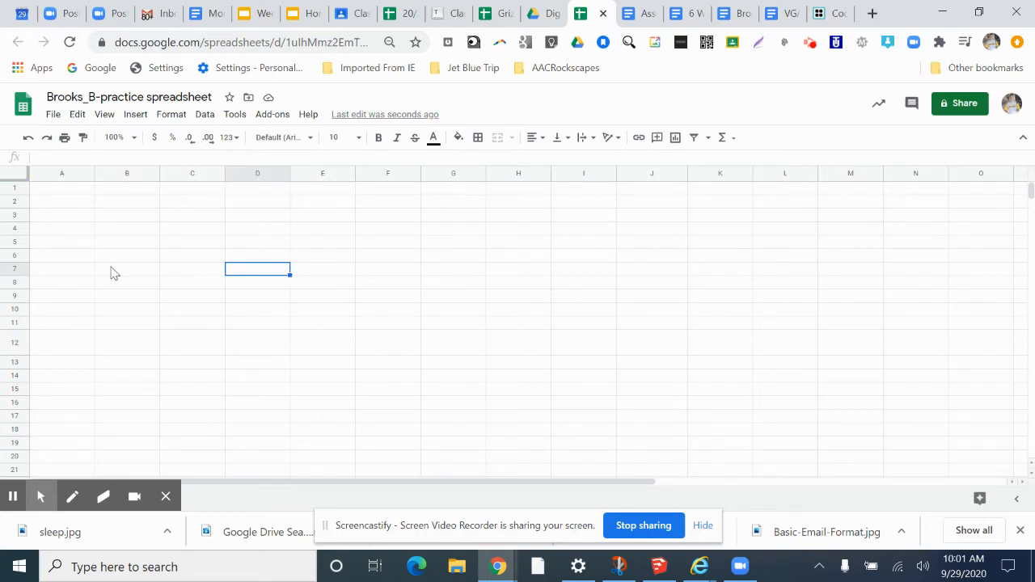
left_click(249, 273)
left_click(458, 219)
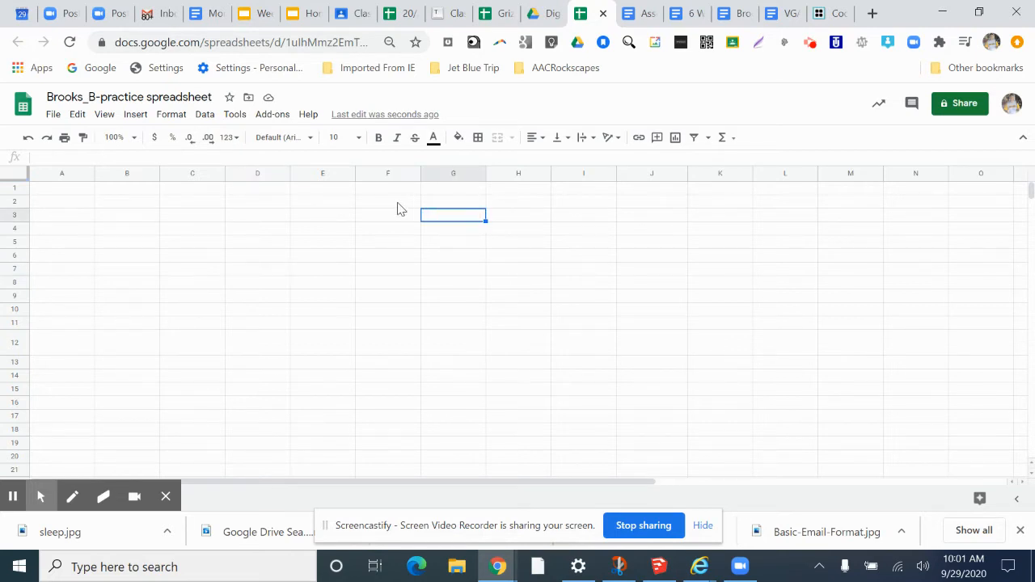
left_click(304, 215)
left_click(212, 222)
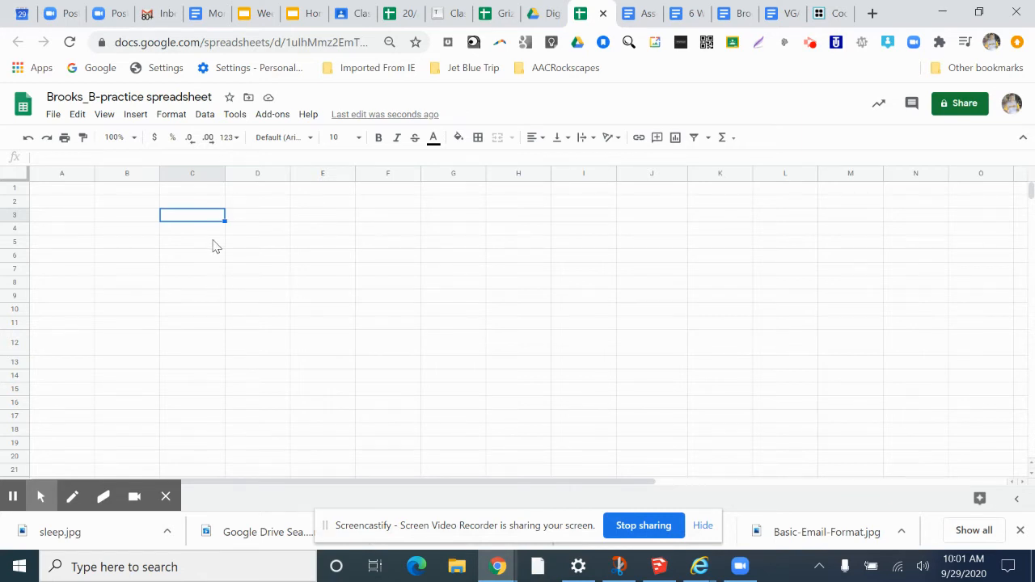
- Enter Text into cell C3
type("Text")
key("Return")
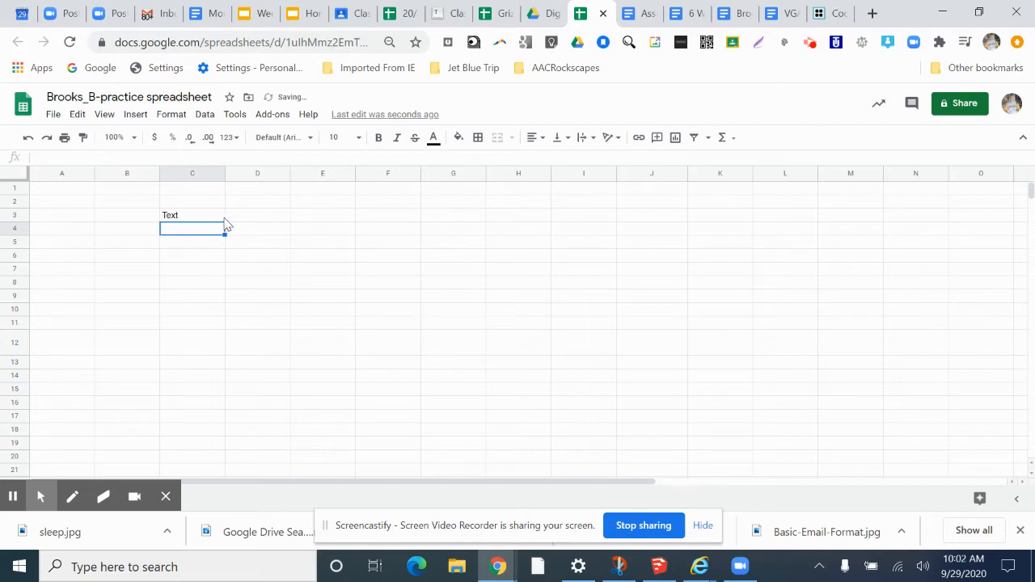
- Enter any text here into cell E10
left_click(334, 318)
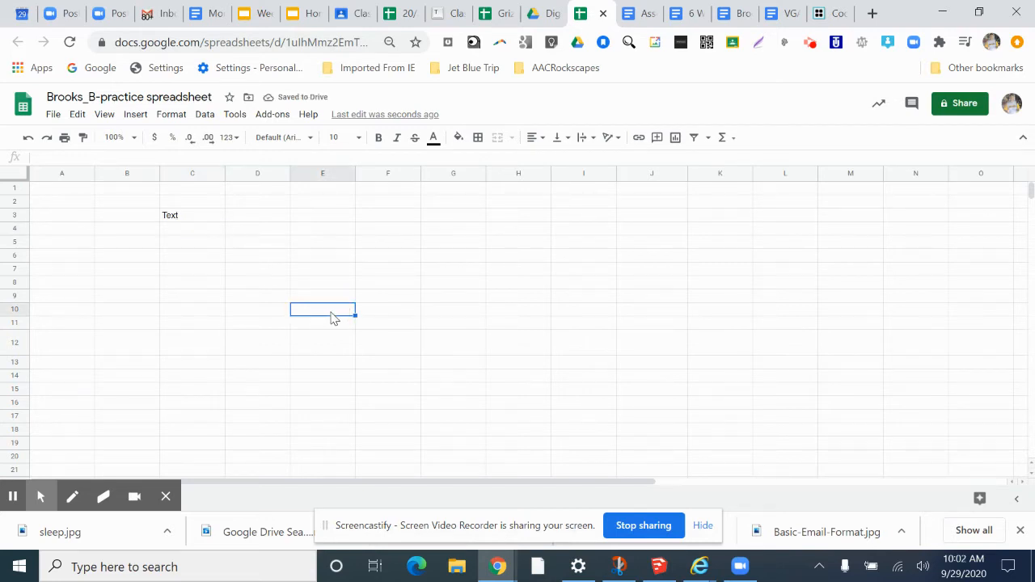
type("any text here")
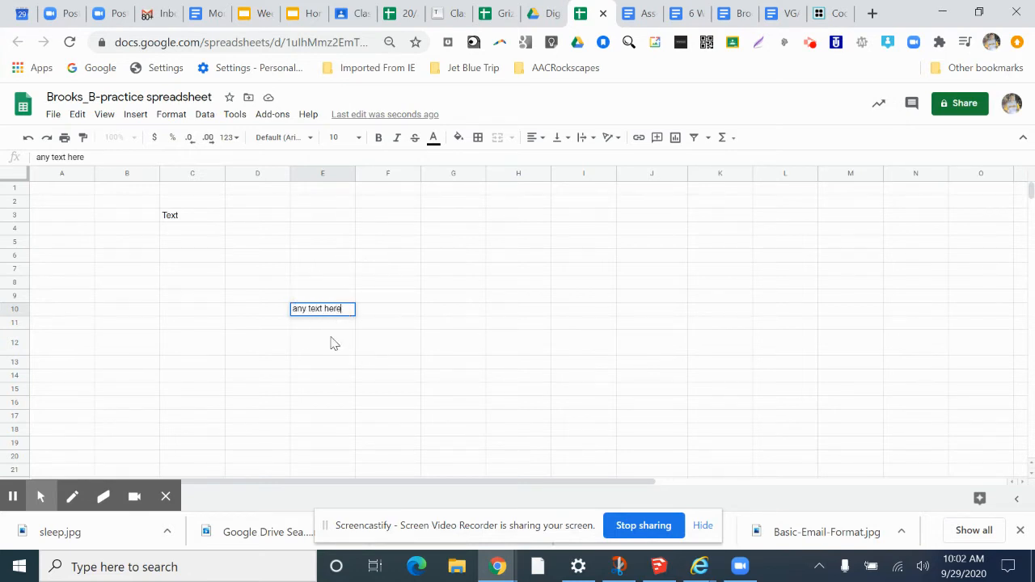
left_click(401, 261)
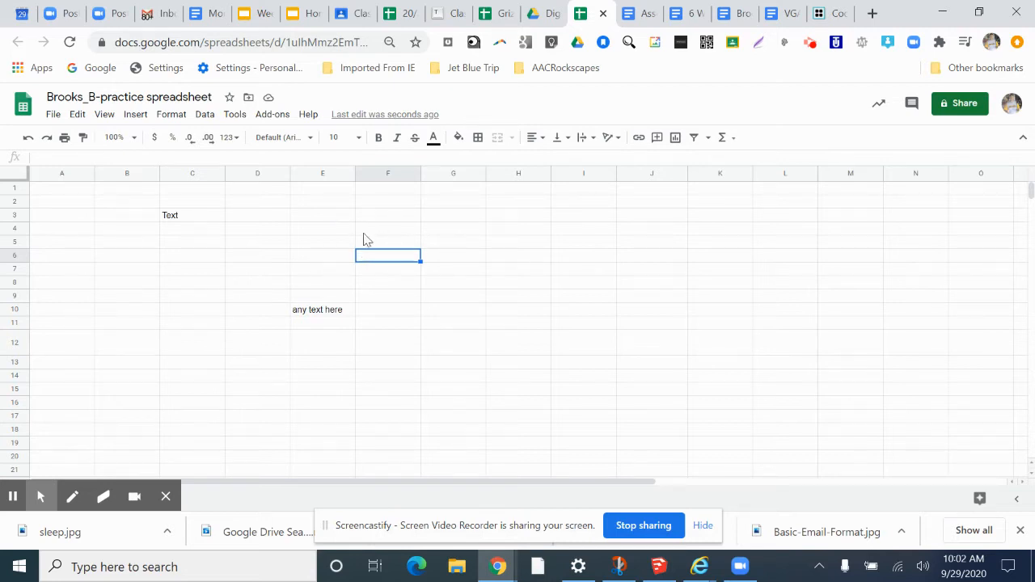
- Enter sometimes I have more text into cell E5
left_click(323, 241)
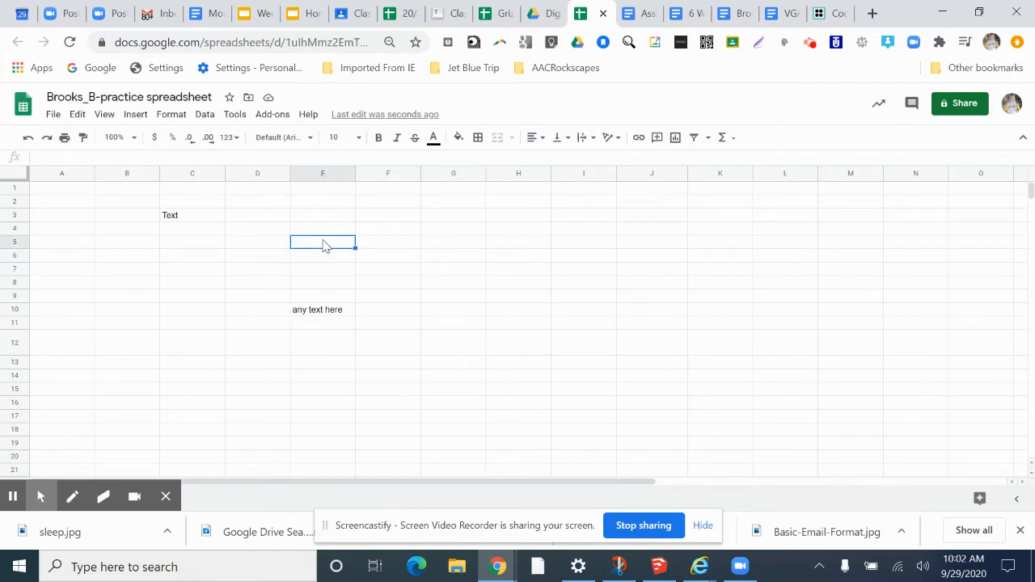
type("omet")
type("sometim")
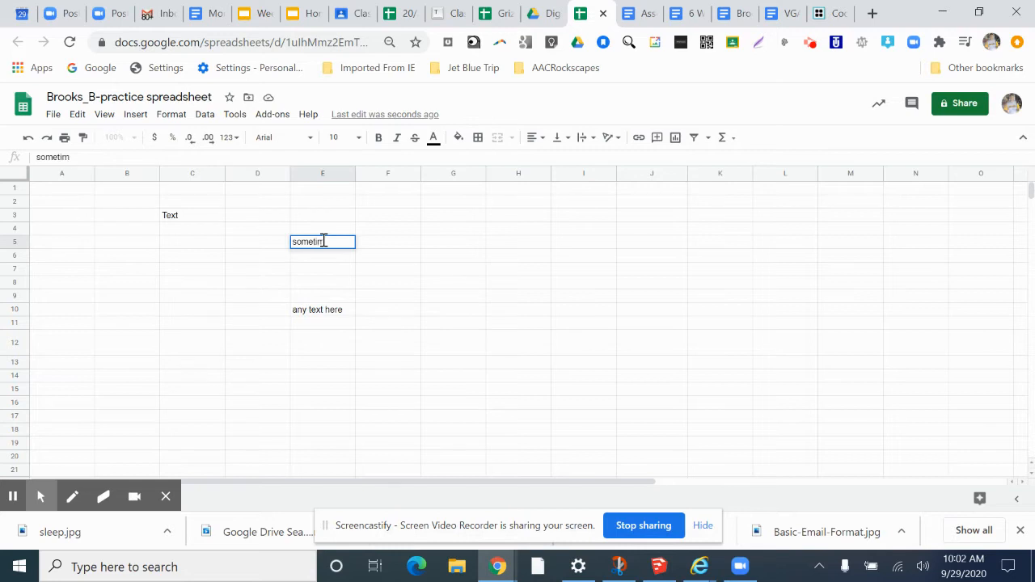
type("es I have more text")
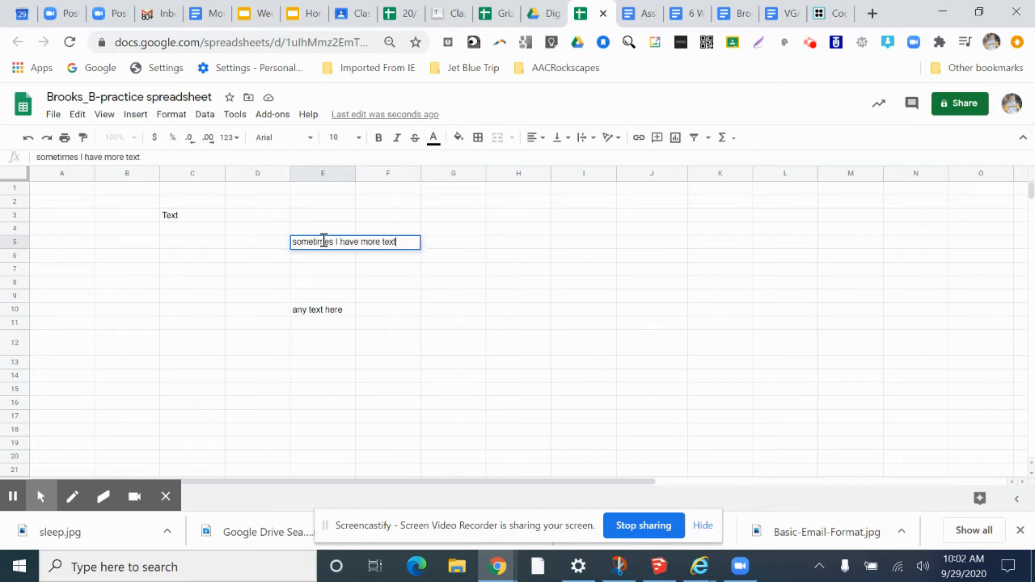
key("Return")
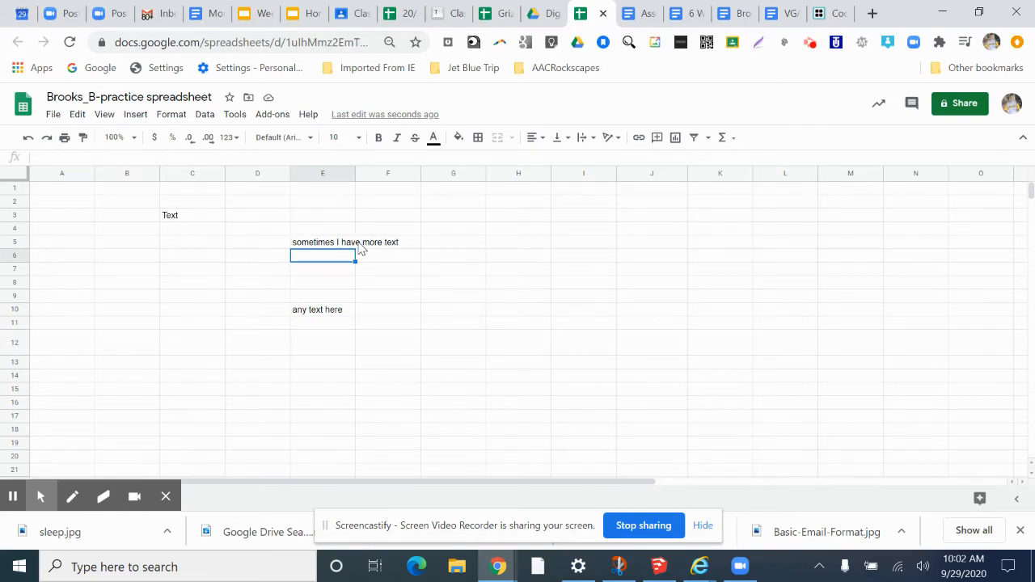
- Enter another thing into cell F5, next to the long text
left_click(391, 246)
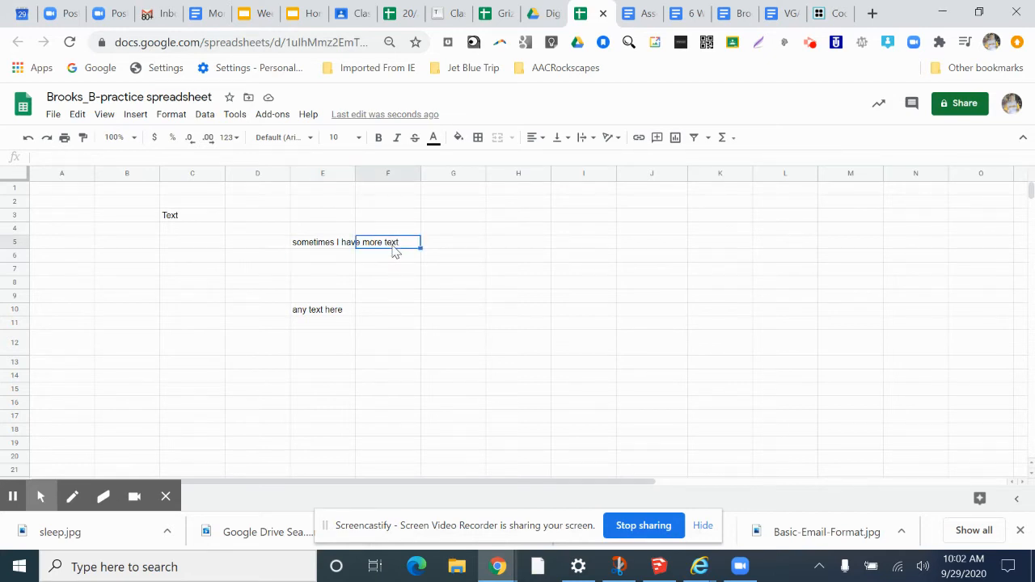
type("another")
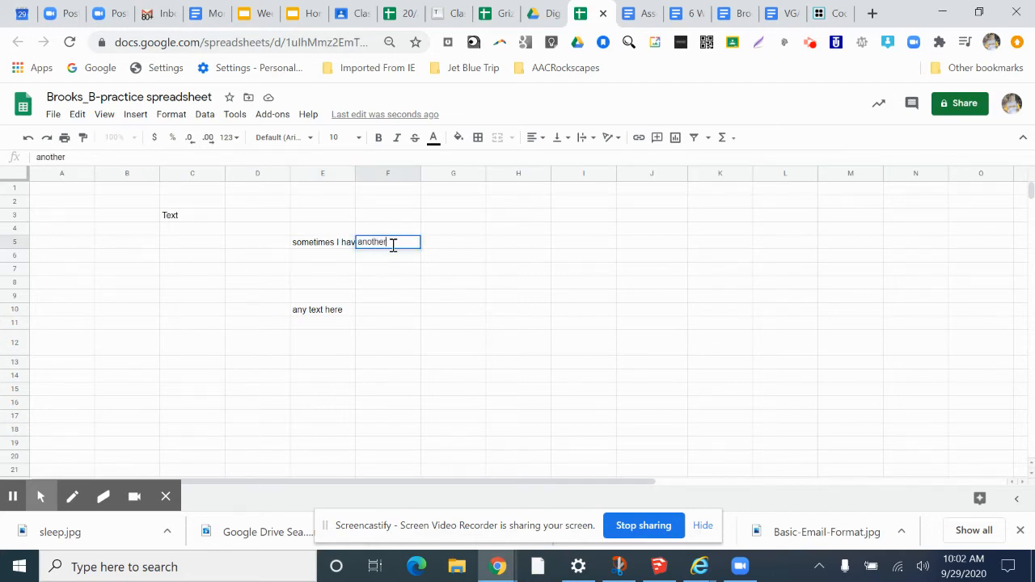
type(" thing")
key("Return")
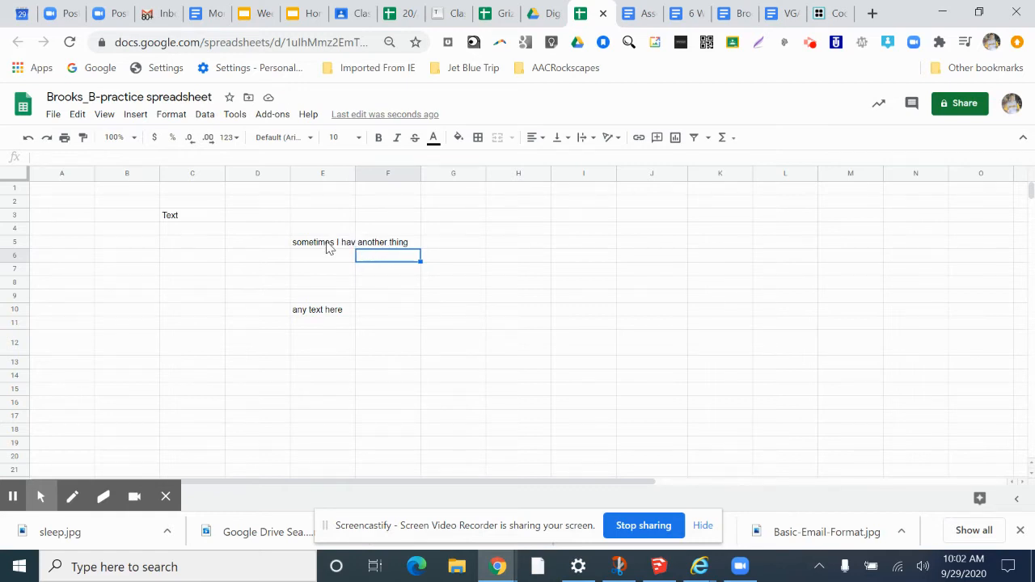
- Set text wrapping of cell E5 to Wrap
left_click(328, 248)
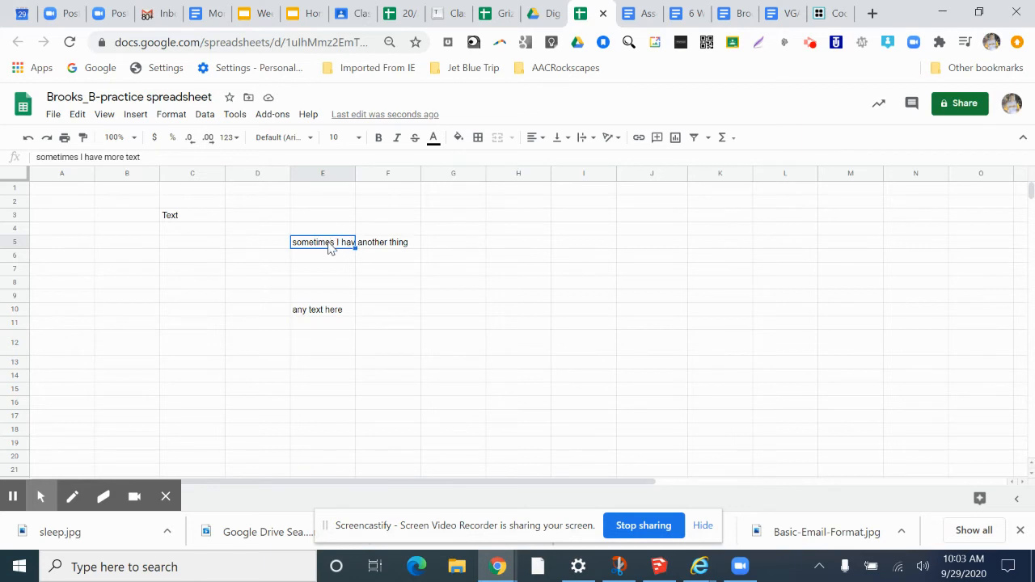
left_click(171, 116)
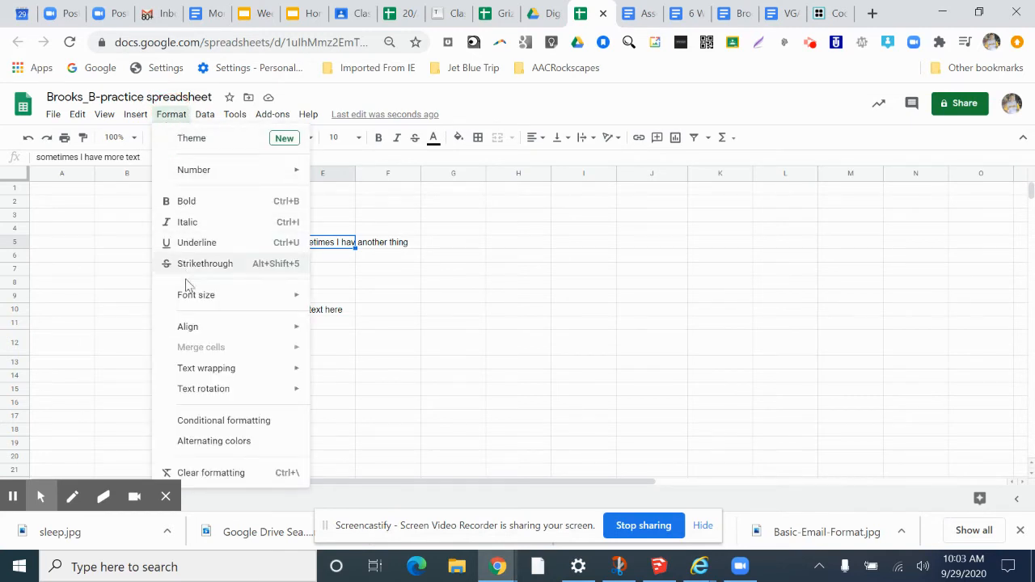
mouse_move(210, 376)
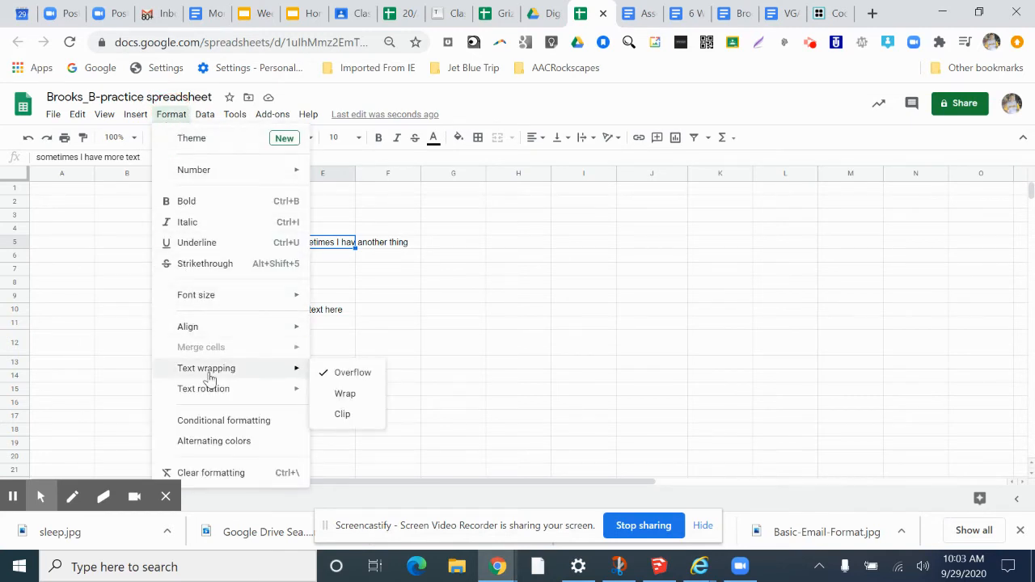
left_click(368, 374)
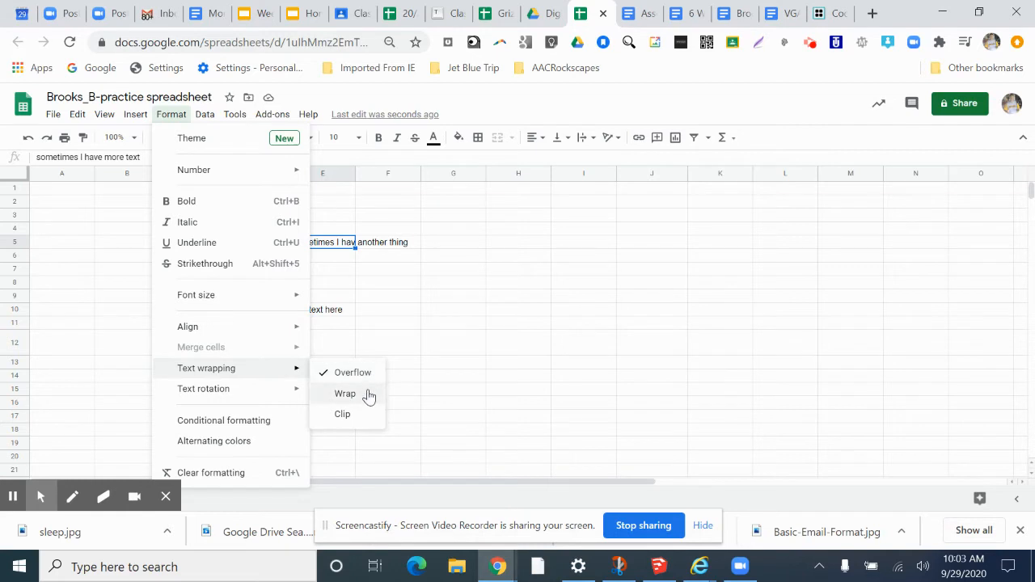
left_click(368, 396)
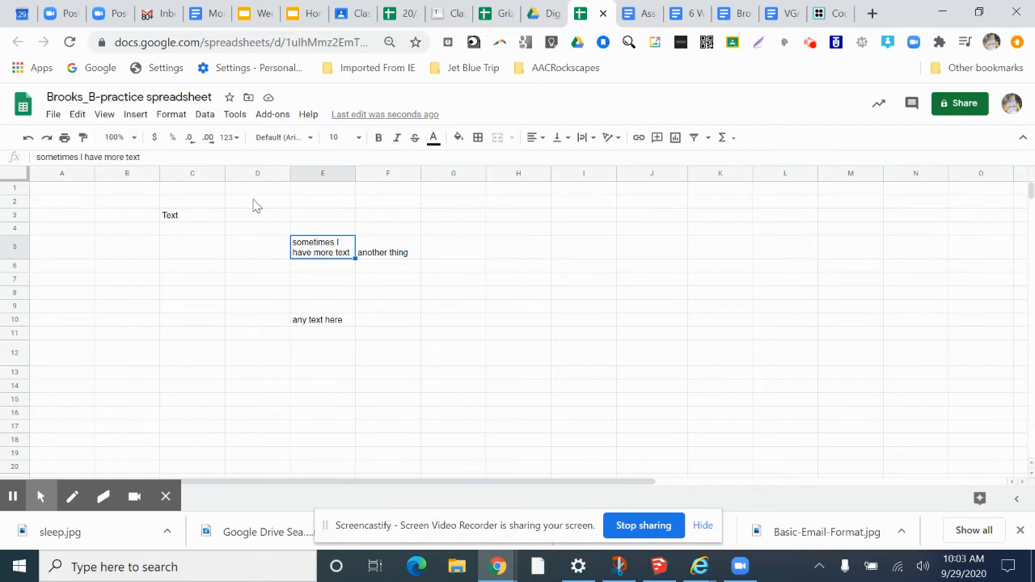
left_click(328, 279)
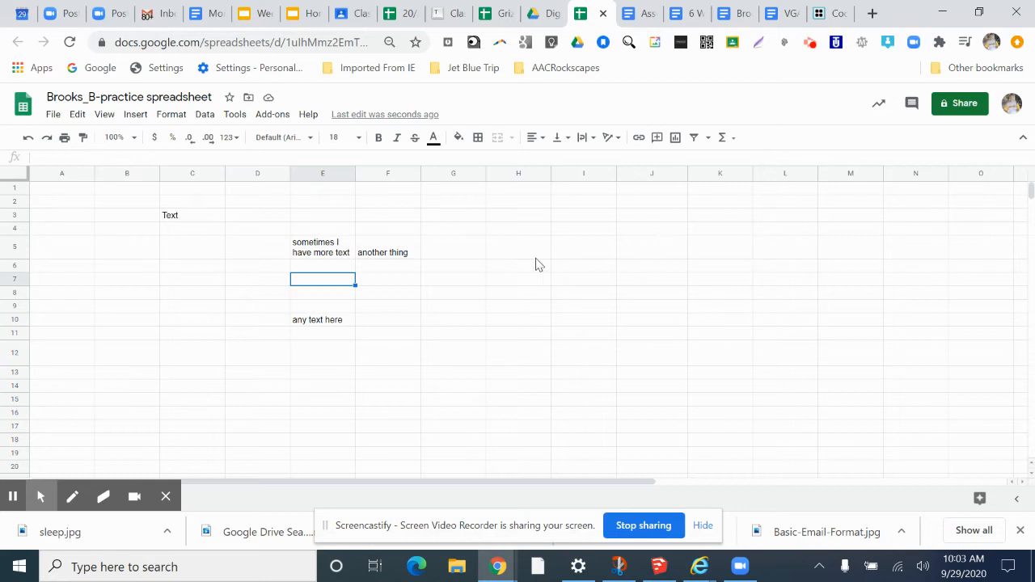
- Enter one into cell H5
left_click(494, 253)
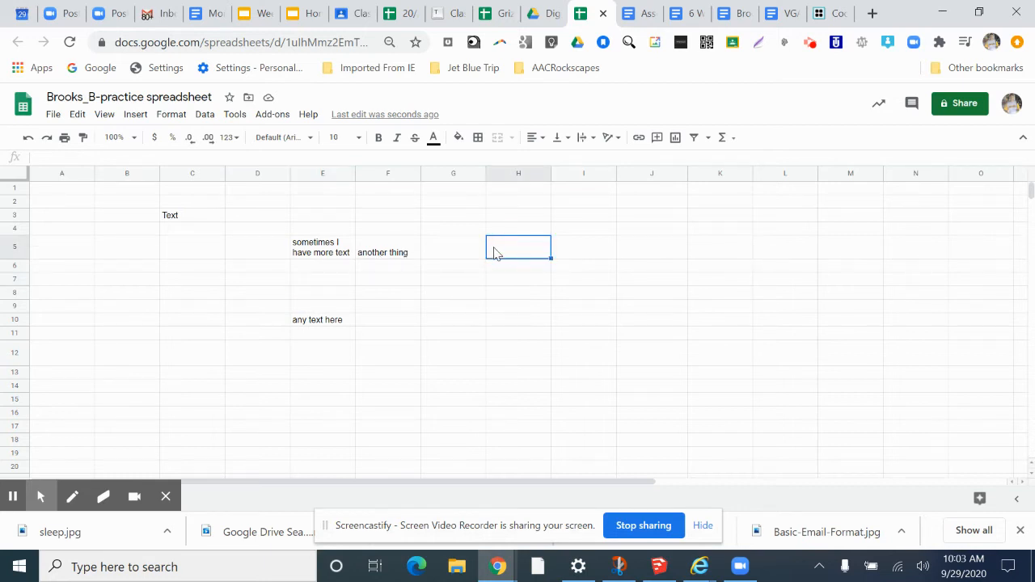
type("one")
key("Return")
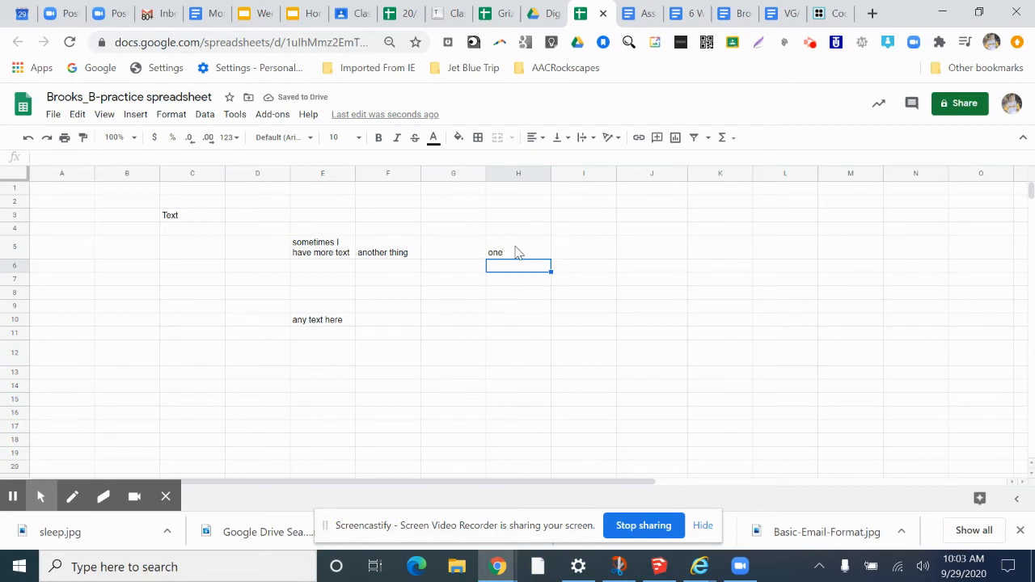
- Turn off text wrapping for cell E5 so its text stays on one line
left_click(298, 255)
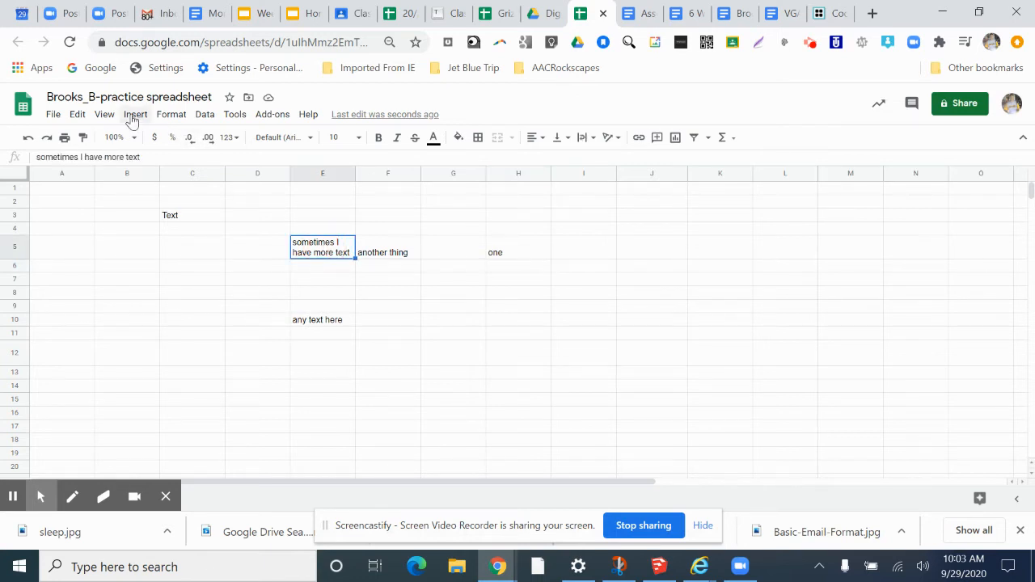
left_click(165, 116)
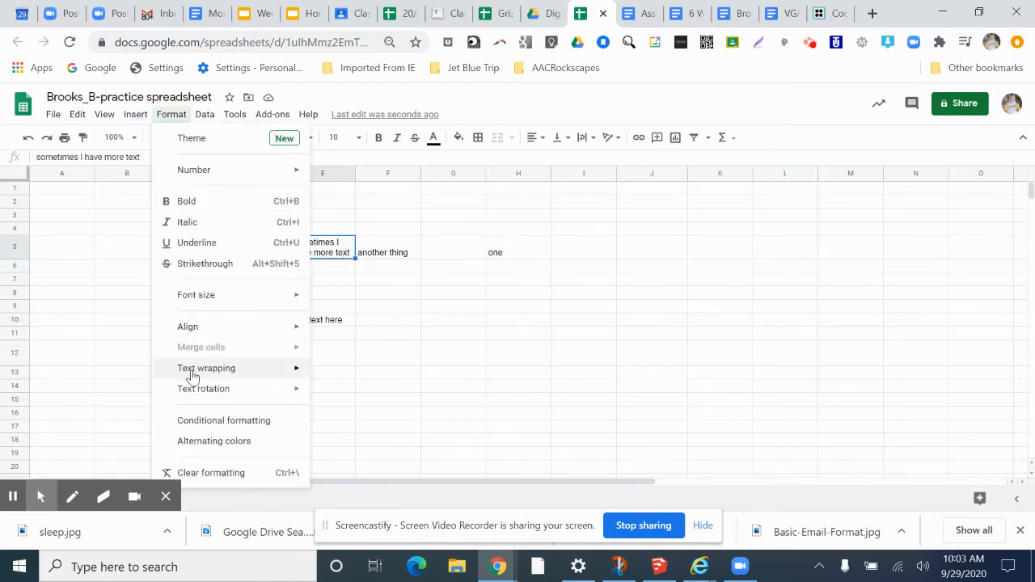
mouse_move(293, 375)
left_click(349, 372)
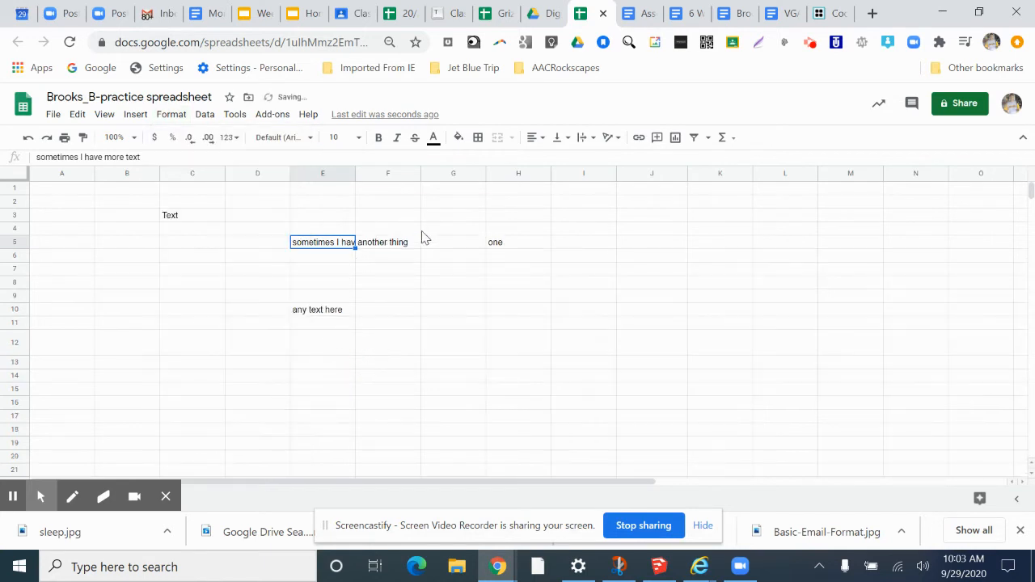
left_click(400, 285)
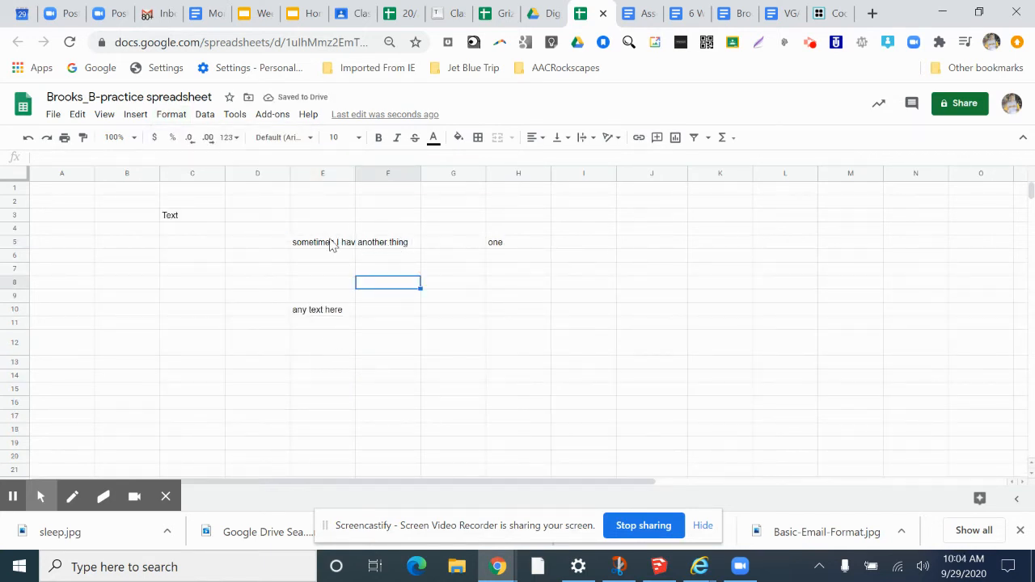
- Widen column E so the full text of E5 fits on one line
left_click(330, 245)
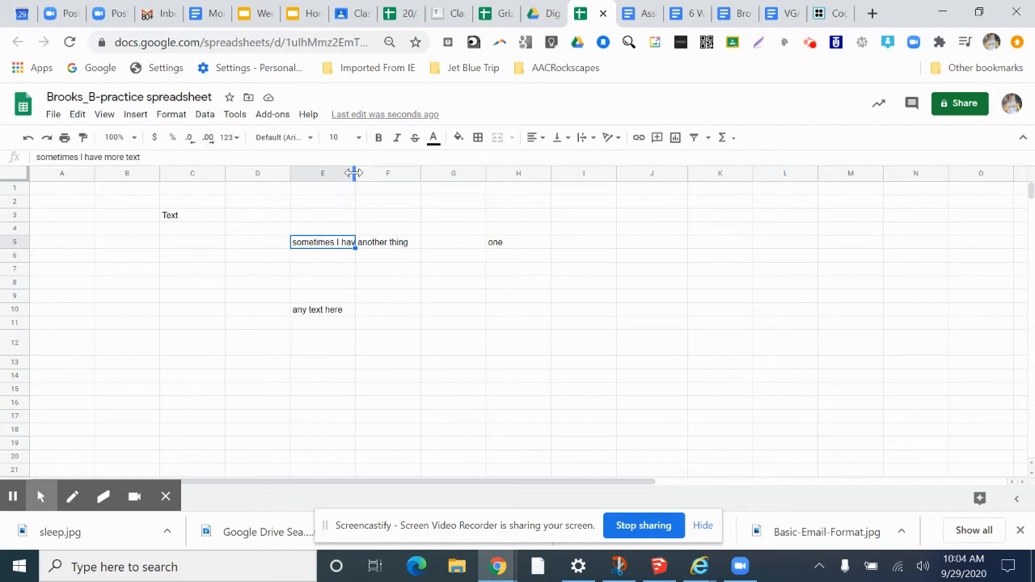
key("ctrl")
key("ctrl")
key("ctrl")
key("ctrl")
left_click(385, 175)
left_click(339, 174)
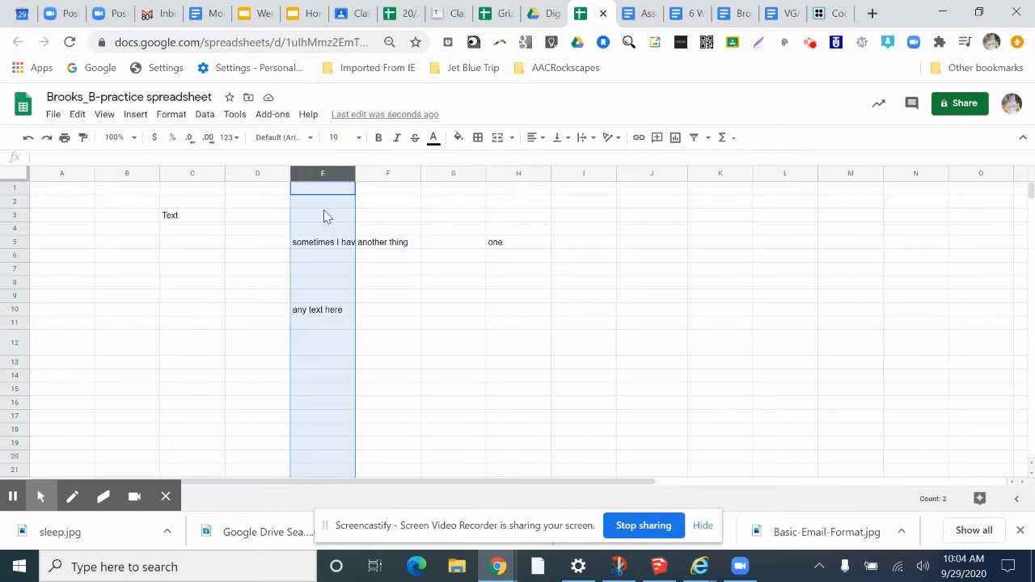
left_click(325, 207)
left_click(377, 218)
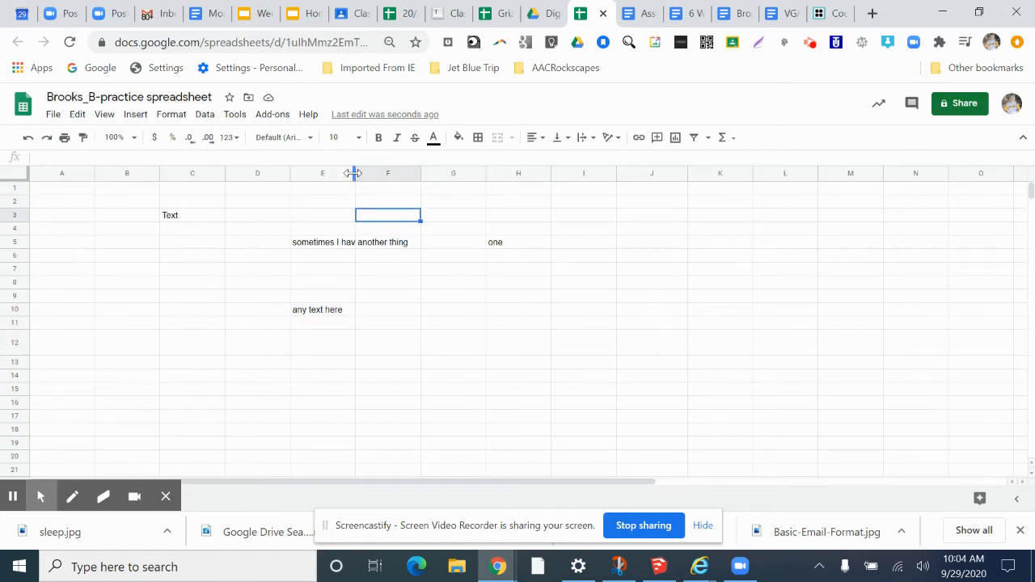
key("ctrl")
key("ctrl")
left_click_drag(352, 173, 412, 173)
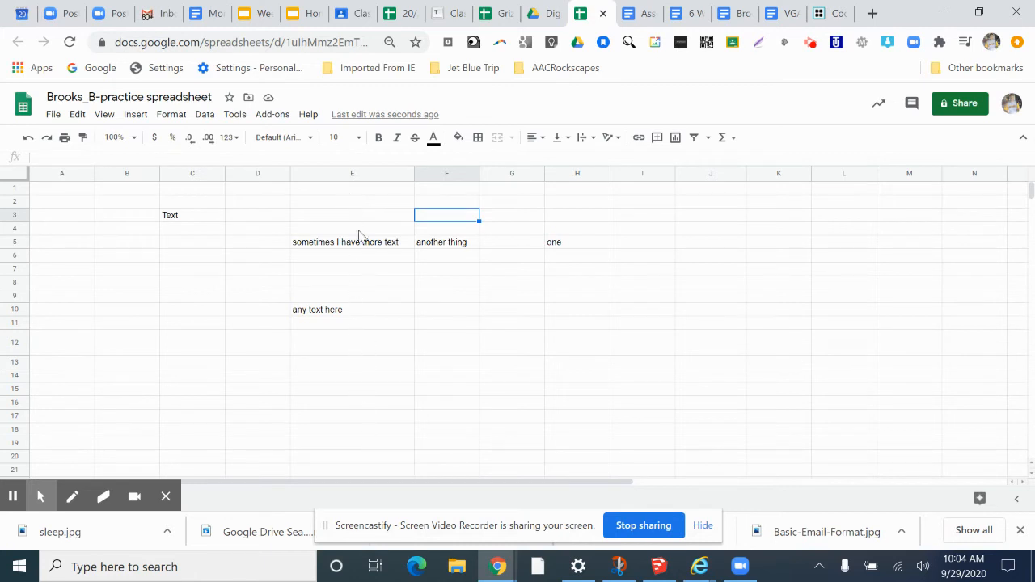
- Add an outer border around cell G15
left_click(360, 313)
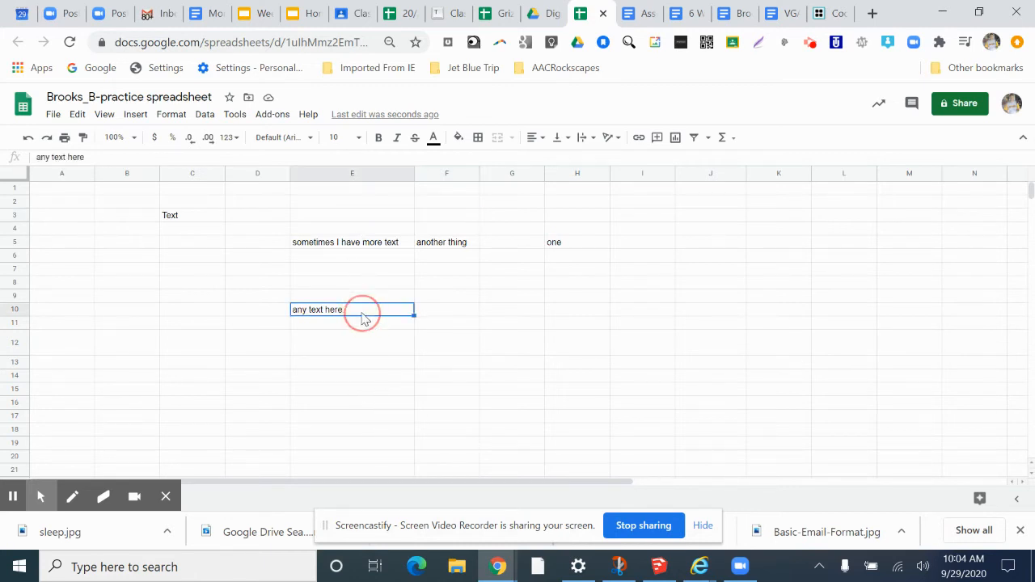
left_click(352, 404)
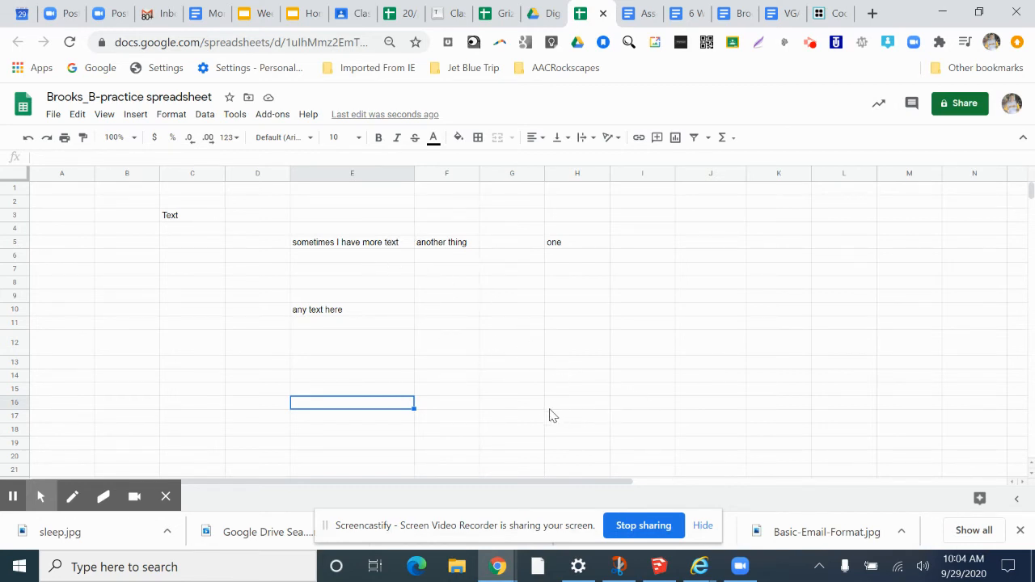
left_click(510, 390)
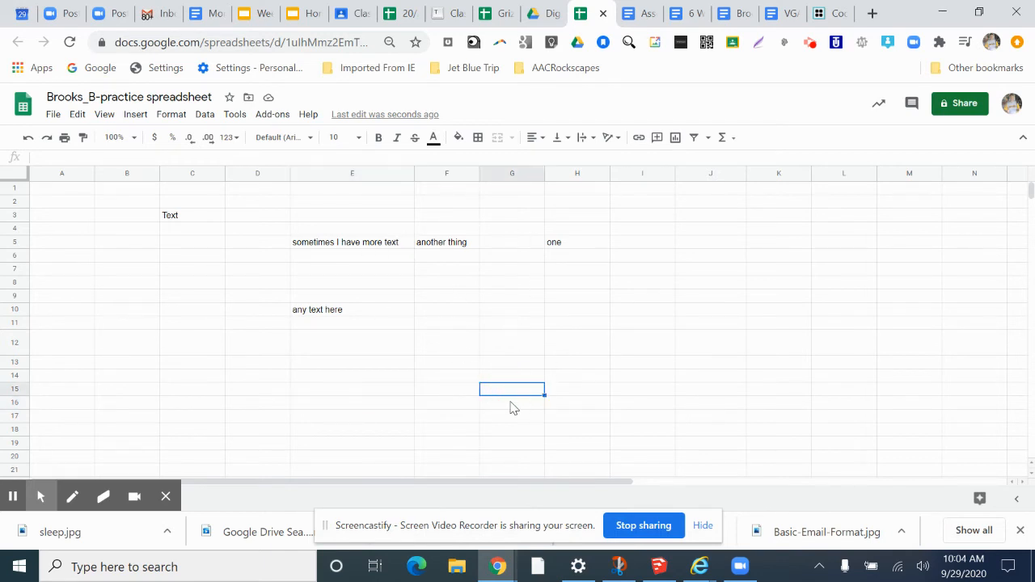
left_click(477, 138)
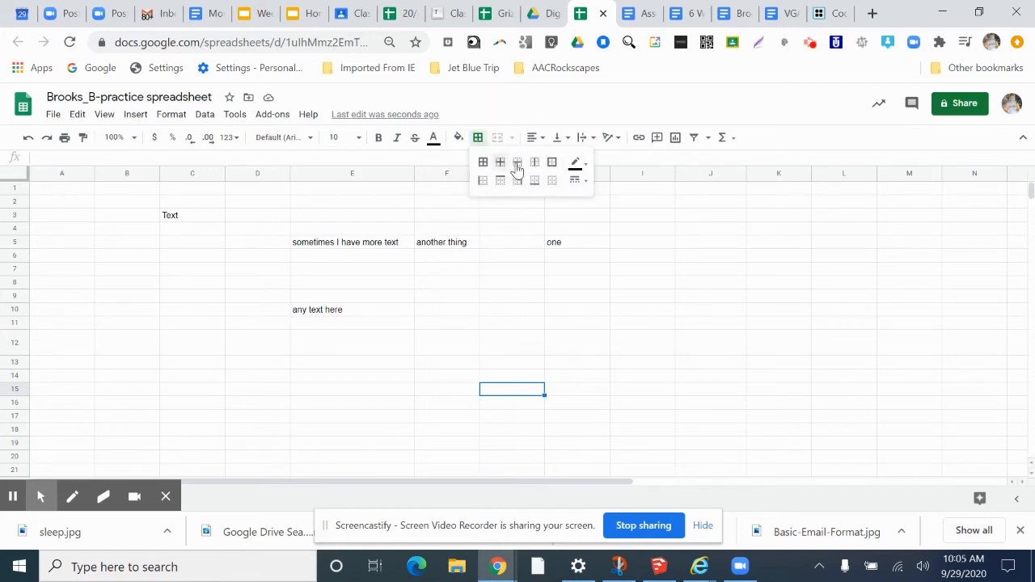
left_click(552, 164)
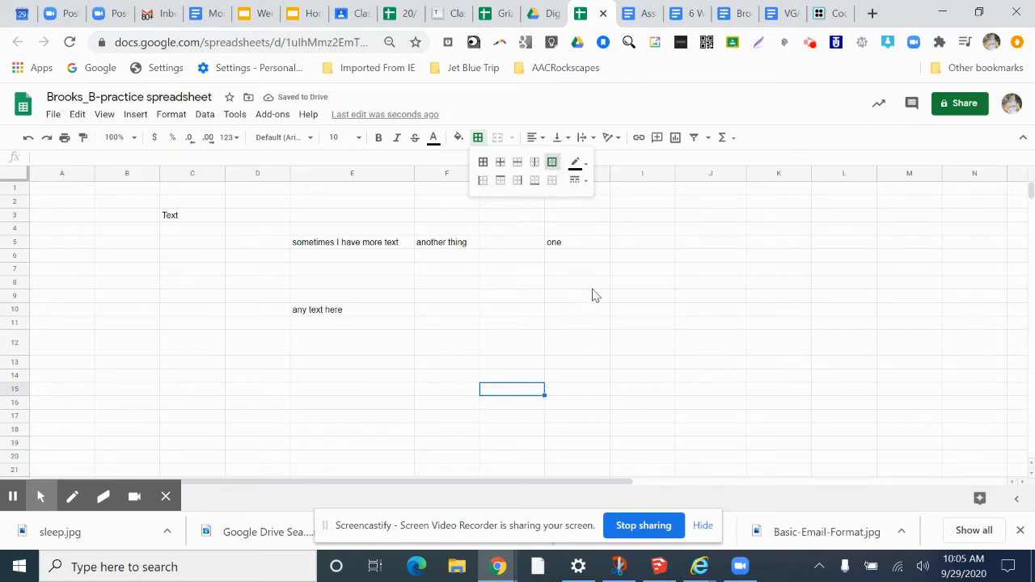
- Add an outer border around the range H8:J13
left_click_drag(591, 284, 698, 371)
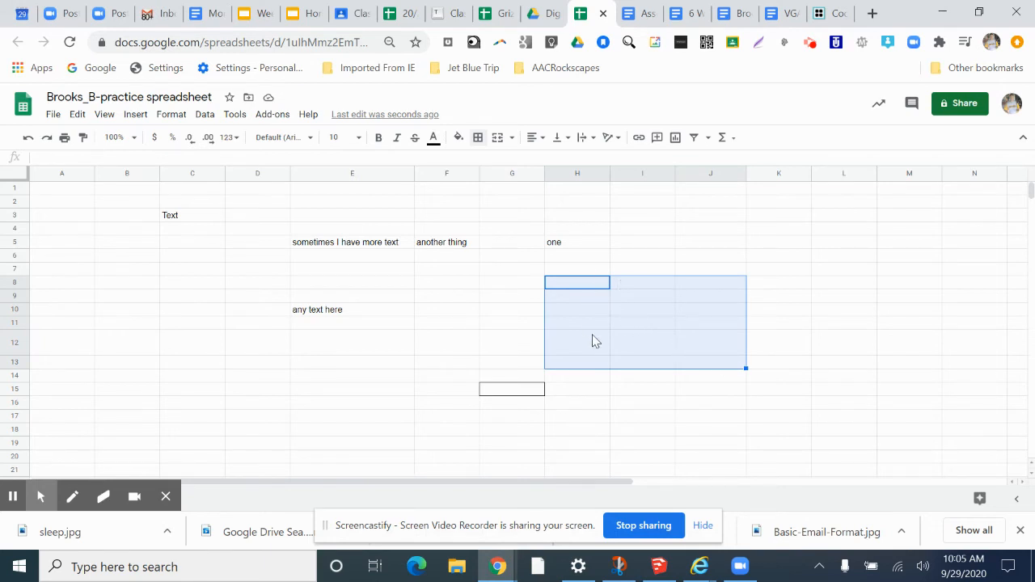
left_click(478, 138)
left_click(552, 161)
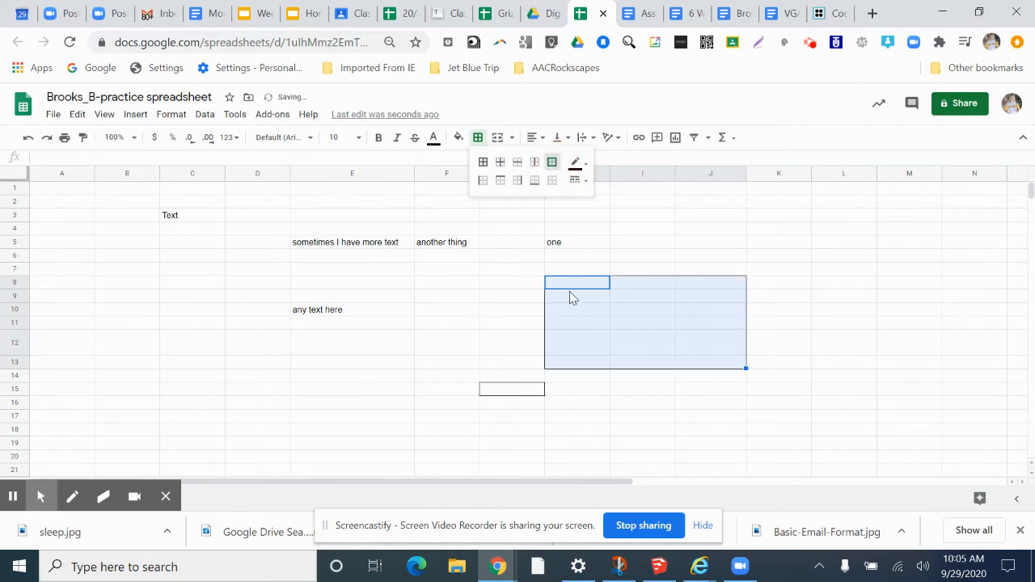
left_click(683, 243)
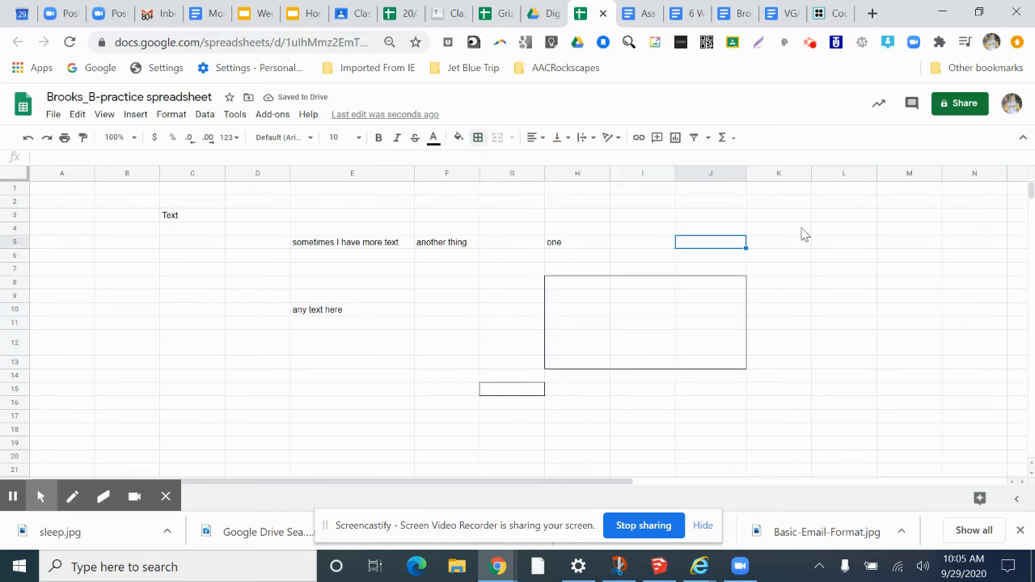
- Add inner borders to the range K2:M4 to form a tic-tac-toe grid
left_click_drag(782, 205, 895, 234)
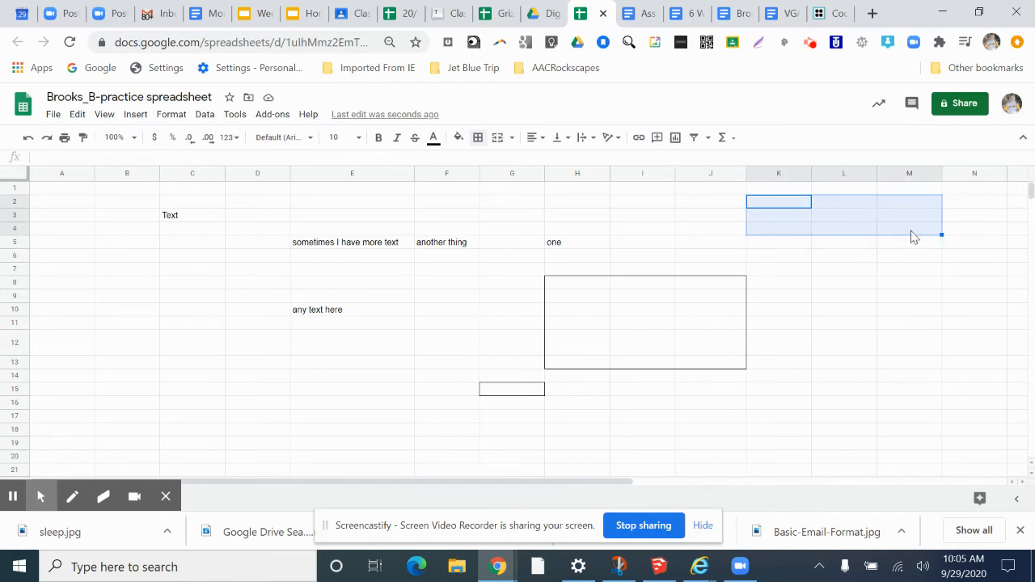
left_click(480, 140)
left_click(479, 139)
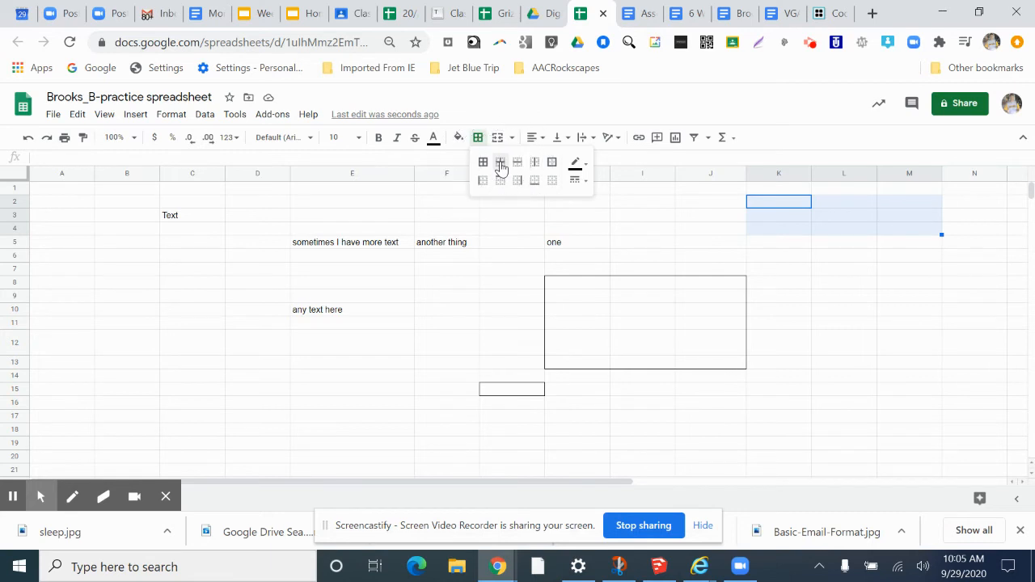
left_click(501, 164)
left_click(837, 271)
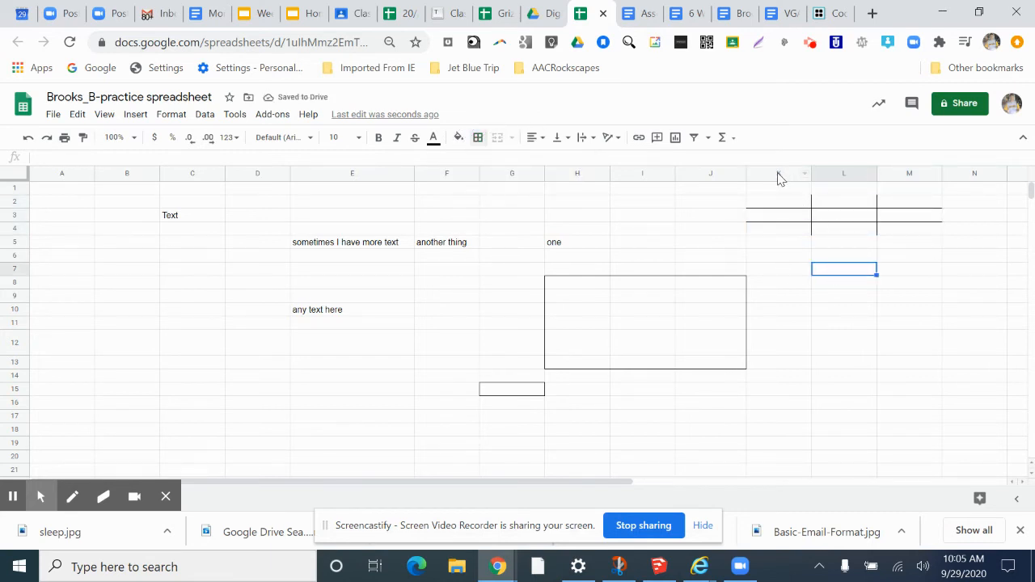
- Narrow columns K through M so the grid cells become small squares
left_click_drag(779, 177, 885, 173)
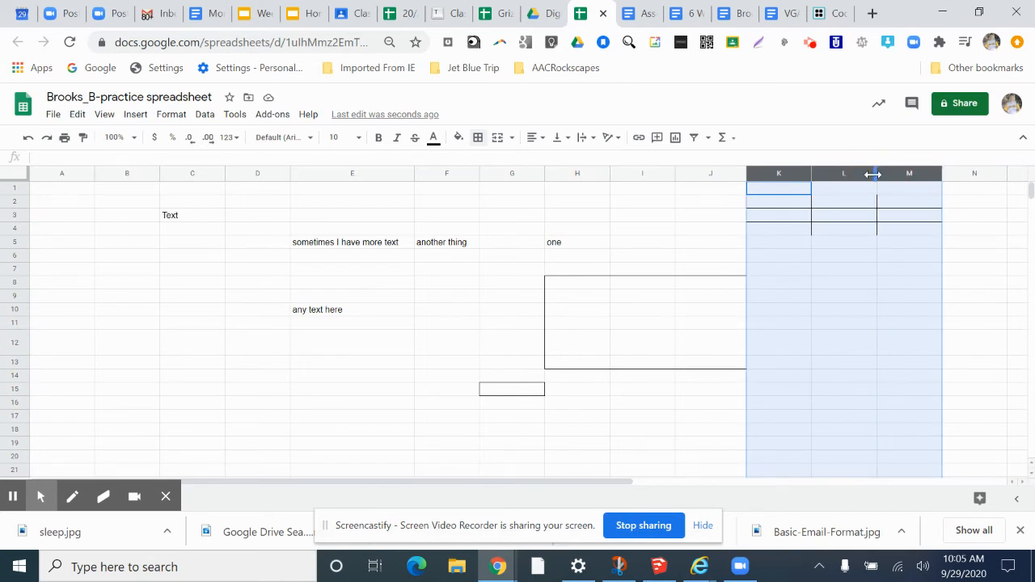
left_click_drag(872, 173, 848, 173)
left_click_drag(876, 174, 865, 173)
left_click_drag(939, 173, 893, 173)
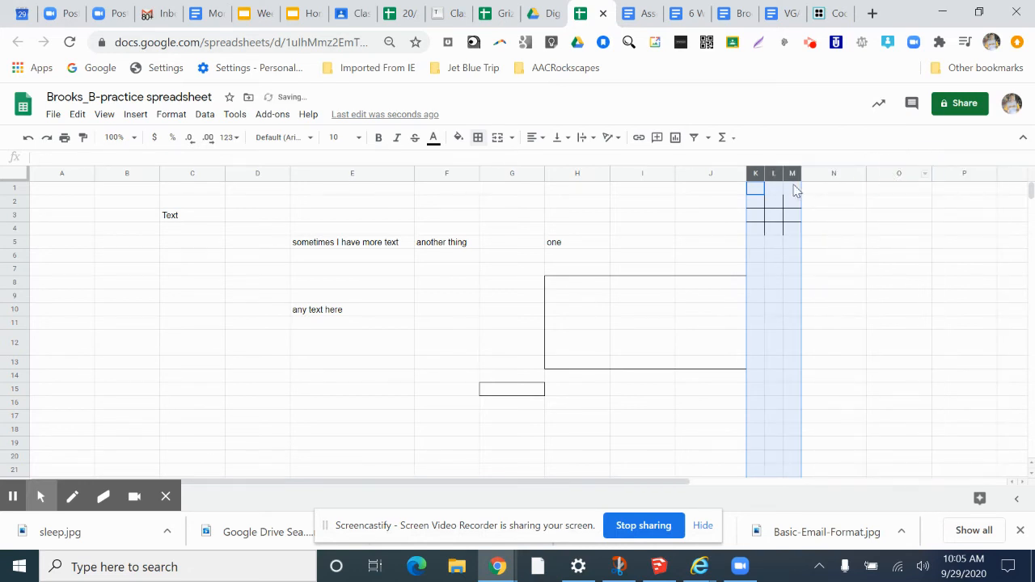
left_click(850, 255)
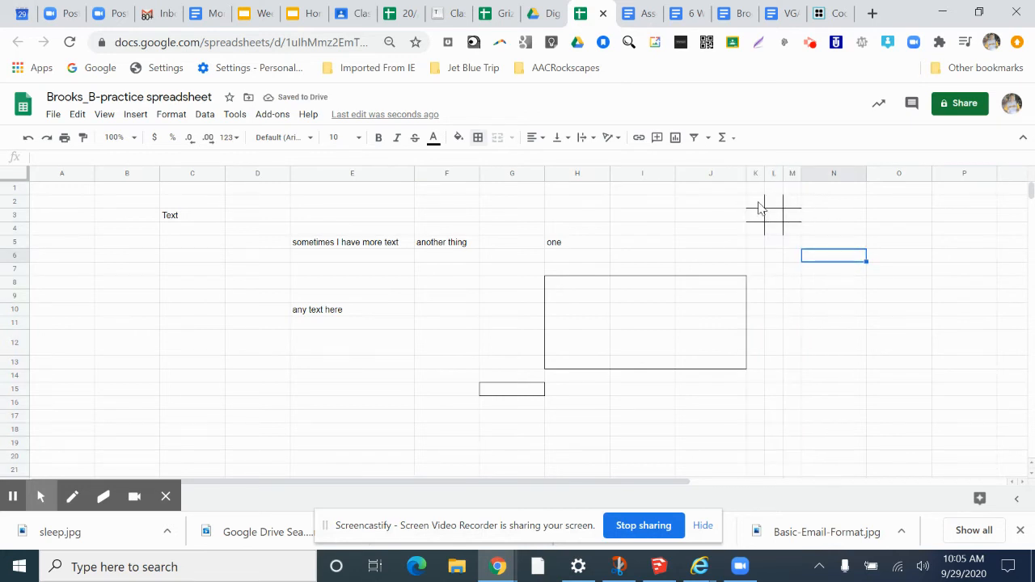
- Fill the grid with marks: X in K2, M2 and M4, and O in L2, L3 and L4
left_click(755, 201)
type("X")
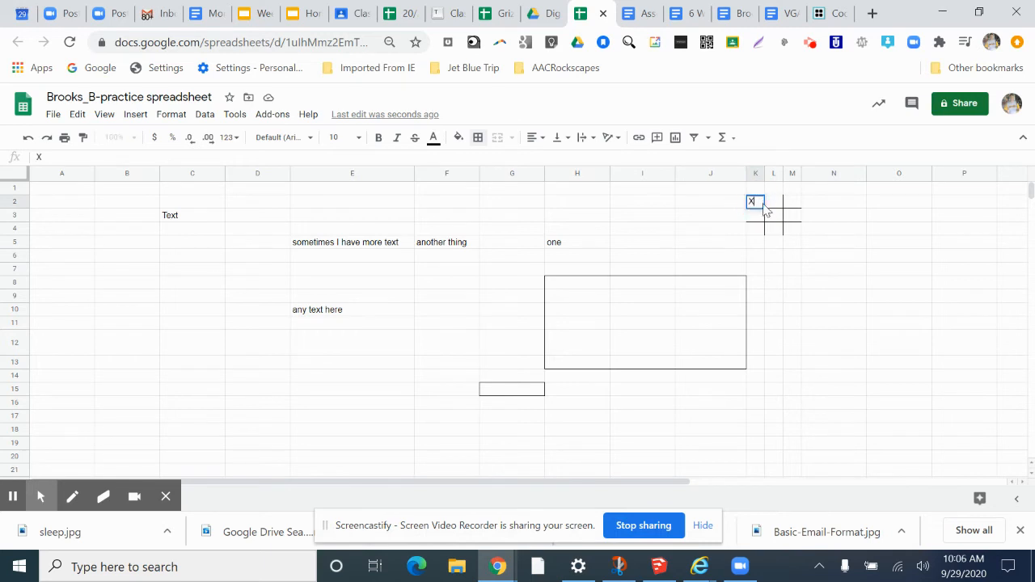
left_click(773, 217)
type("O")
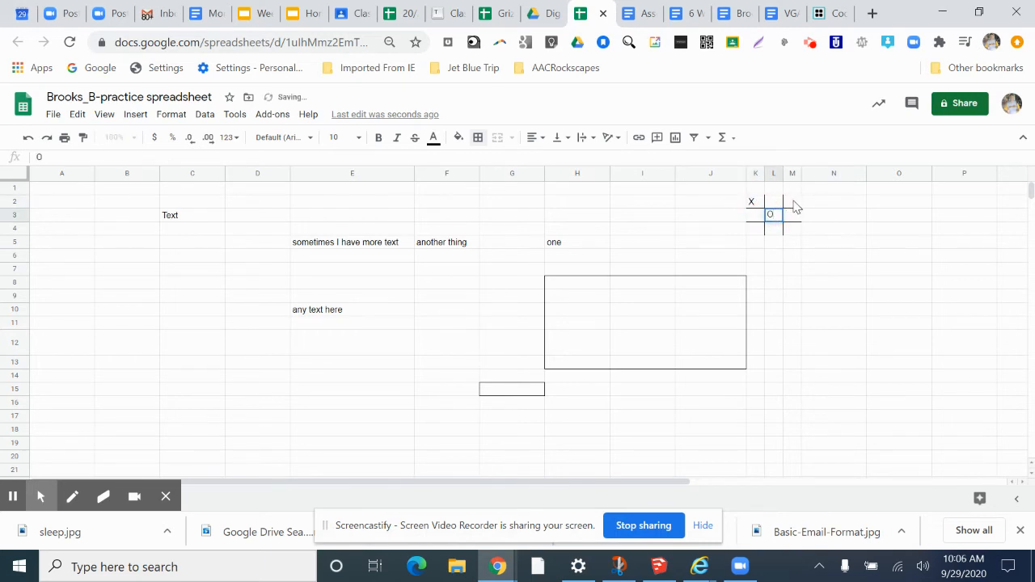
left_click(789, 202)
type("X")
left_click(773, 203)
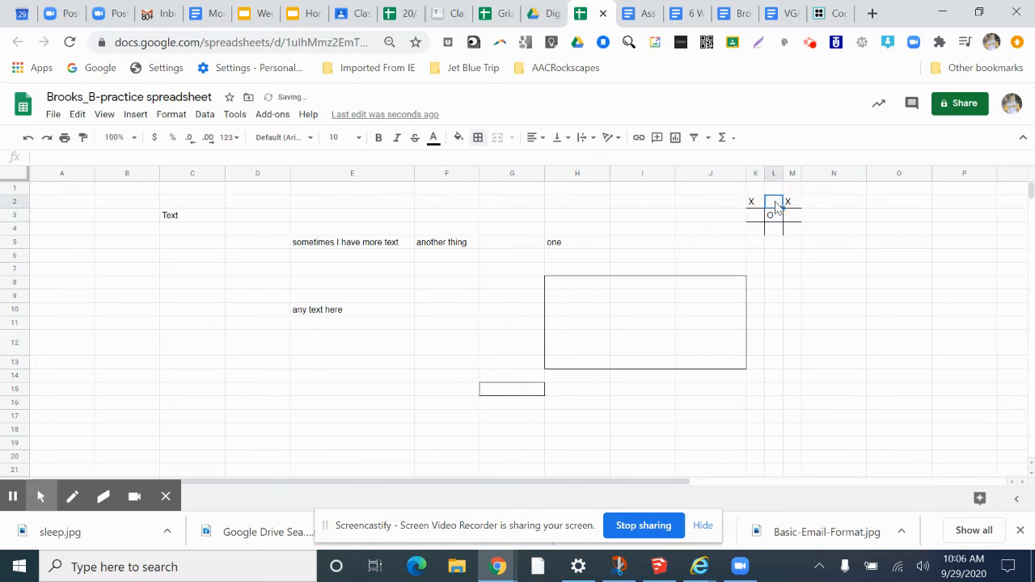
type("O")
left_click(789, 232)
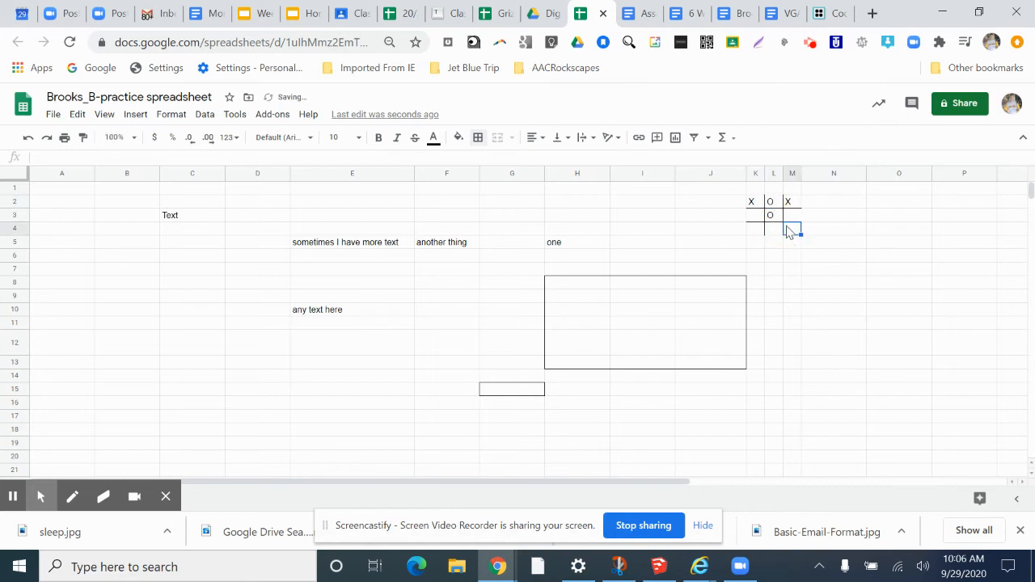
type("X")
left_click(772, 230)
type("O")
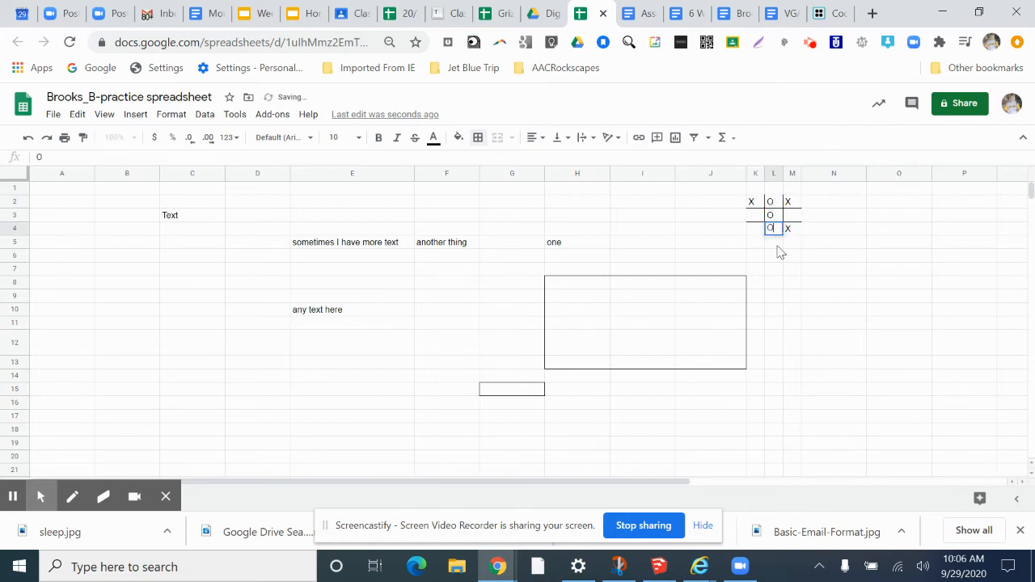
left_click(779, 257)
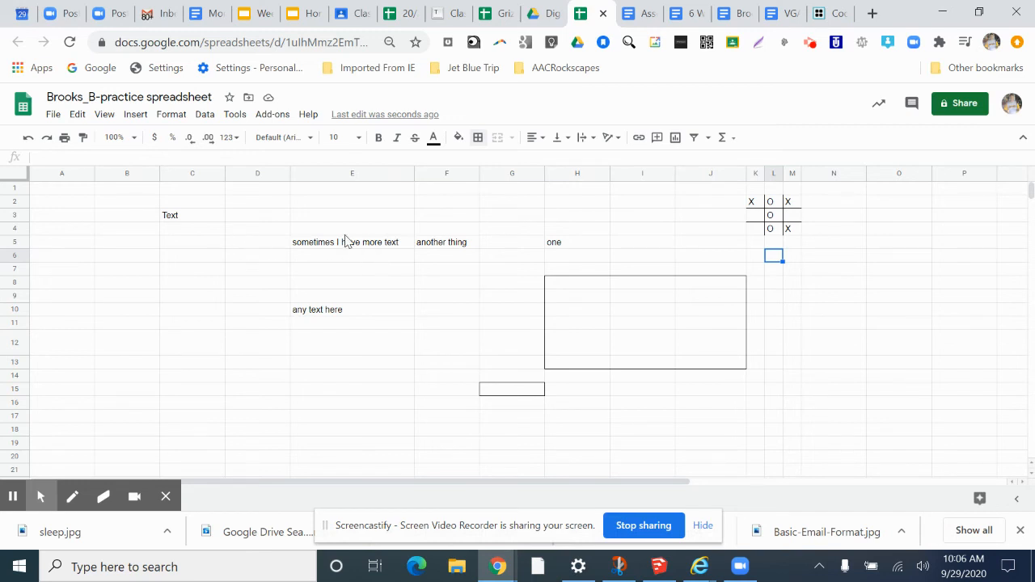
- Move the Text cell from C3 up to C1 and give it a green fill color
left_click(189, 225)
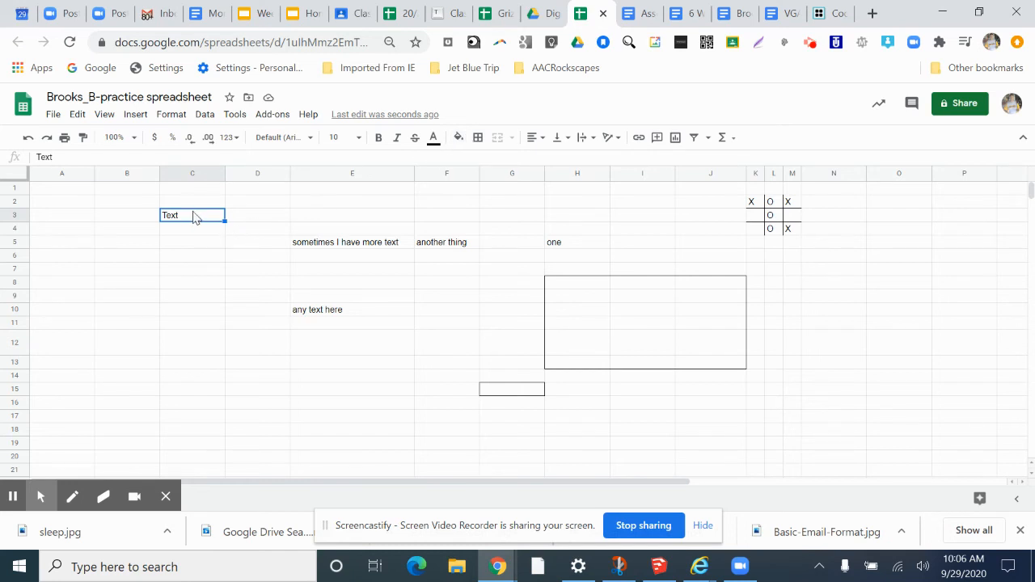
left_click_drag(195, 209, 199, 194)
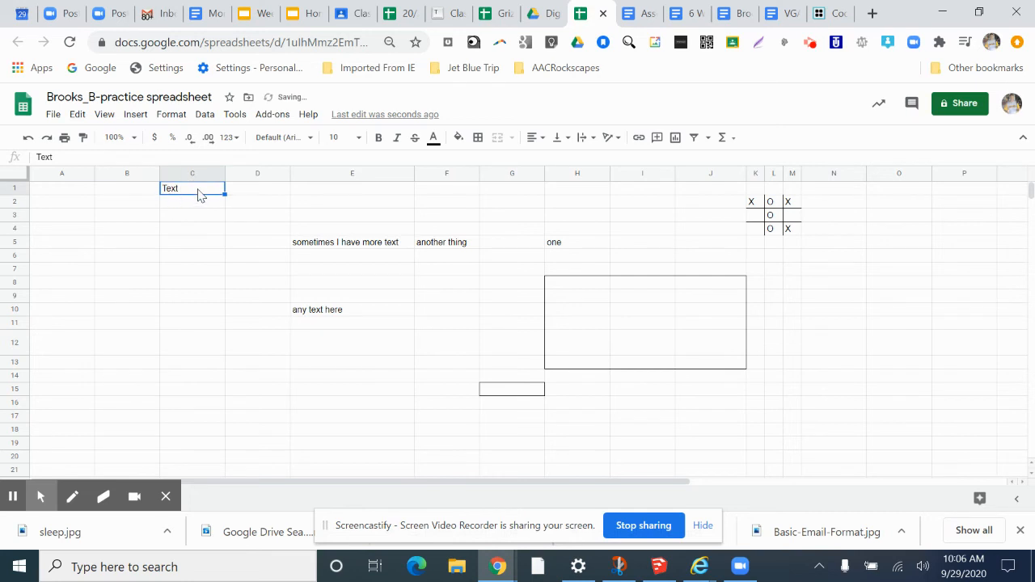
left_click(459, 138)
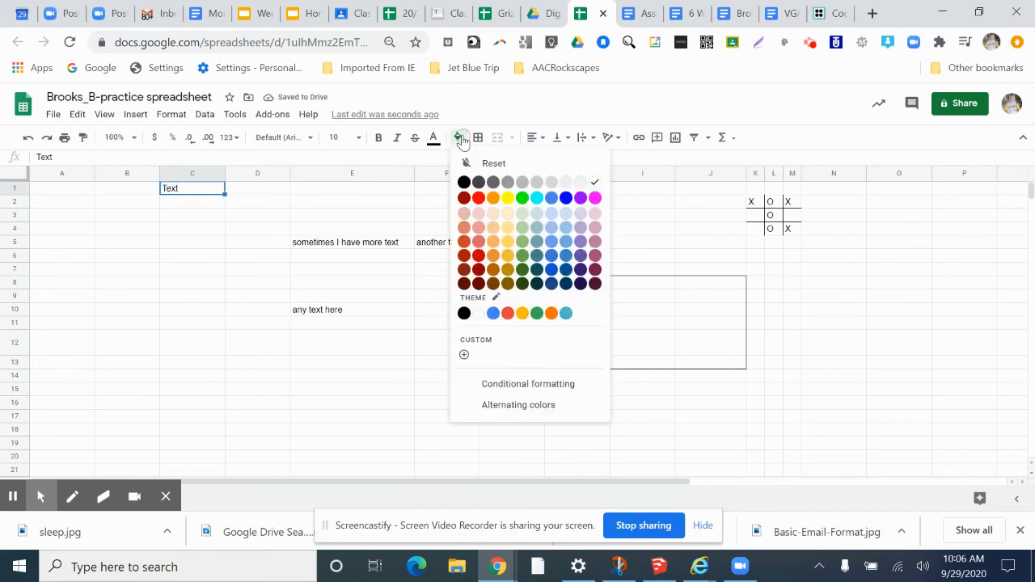
left_click(521, 199)
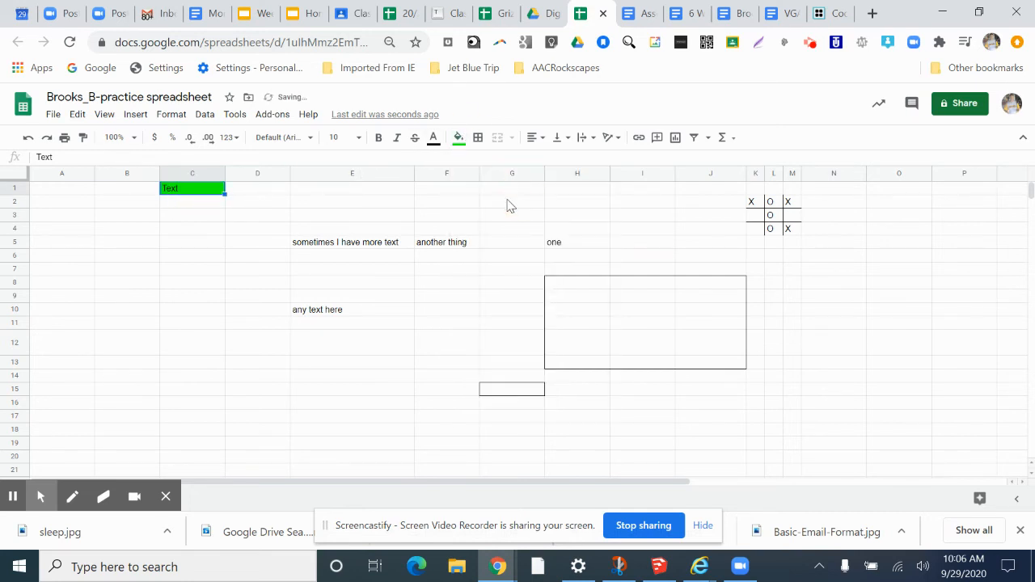
left_click(203, 214)
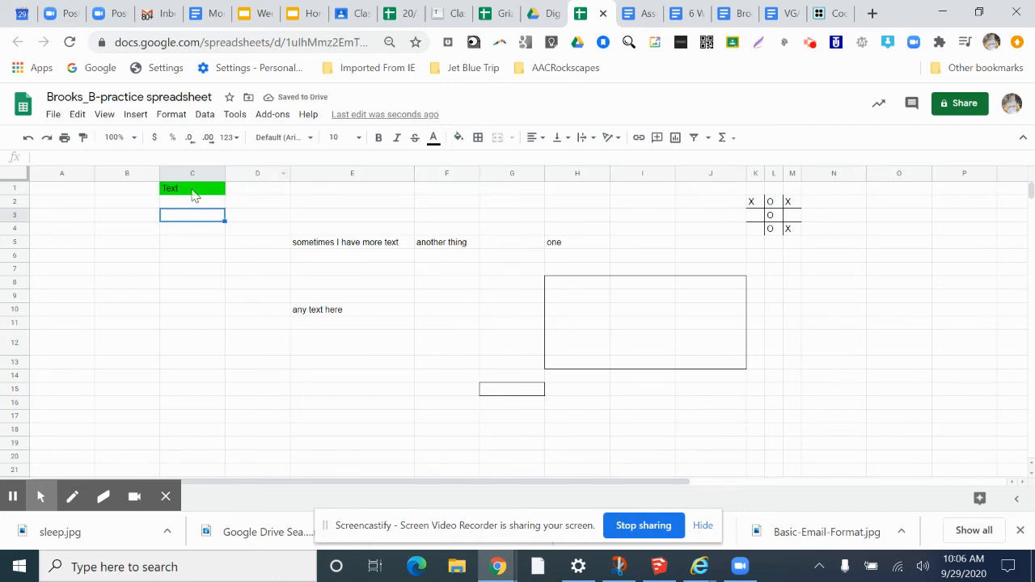
- Color the text "any text here" in cell E10 red
left_click(321, 315)
double_click(323, 313)
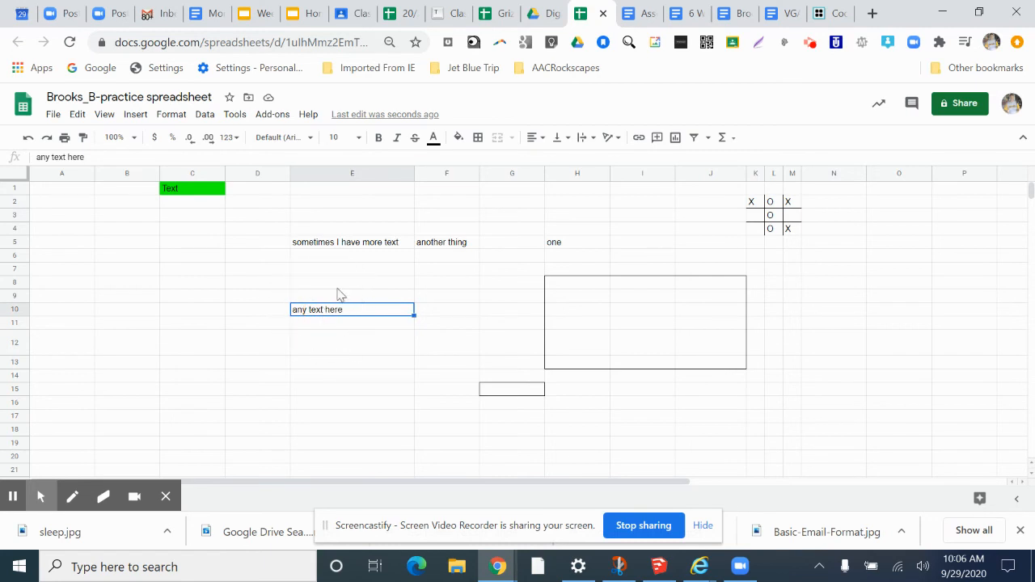
left_click(438, 151)
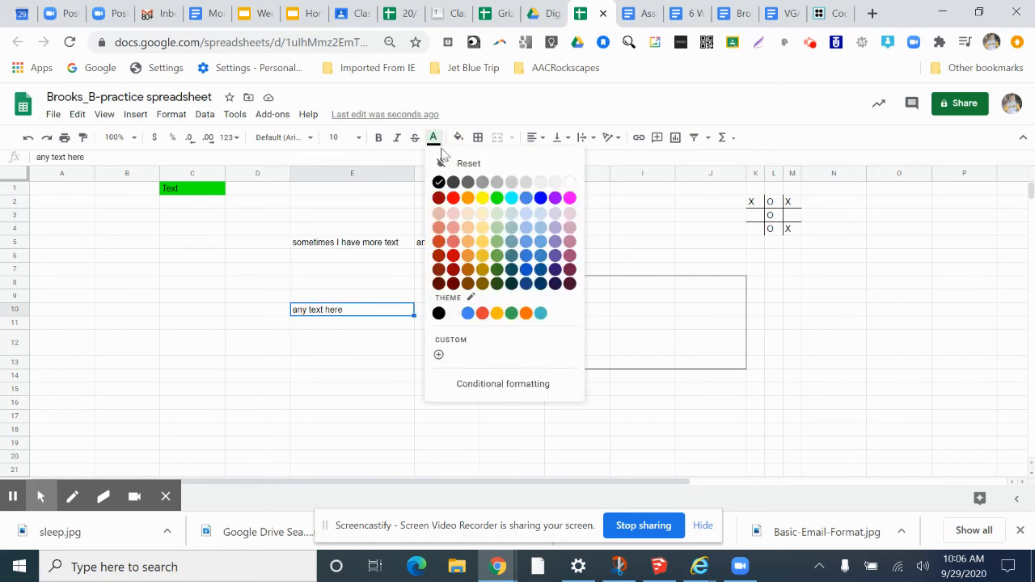
left_click(453, 200)
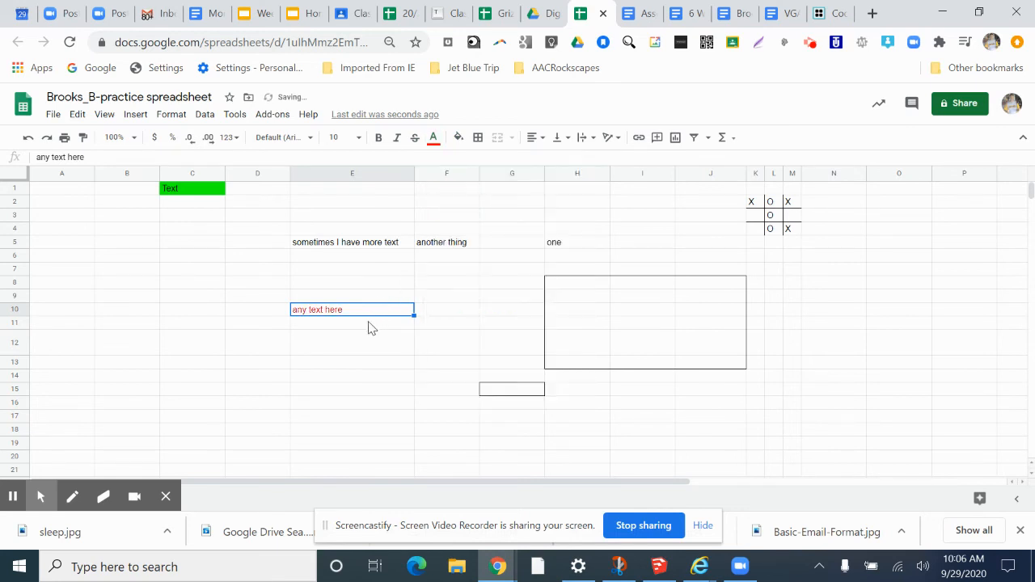
- Make the E10 text bold and set its font size to 14
left_click(378, 139)
left_click(339, 138)
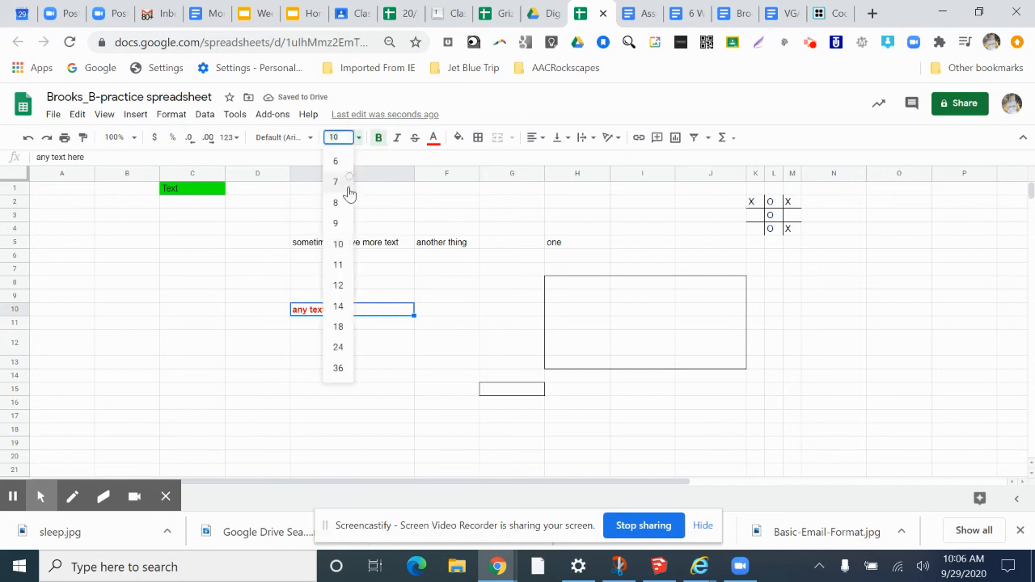
left_click(339, 306)
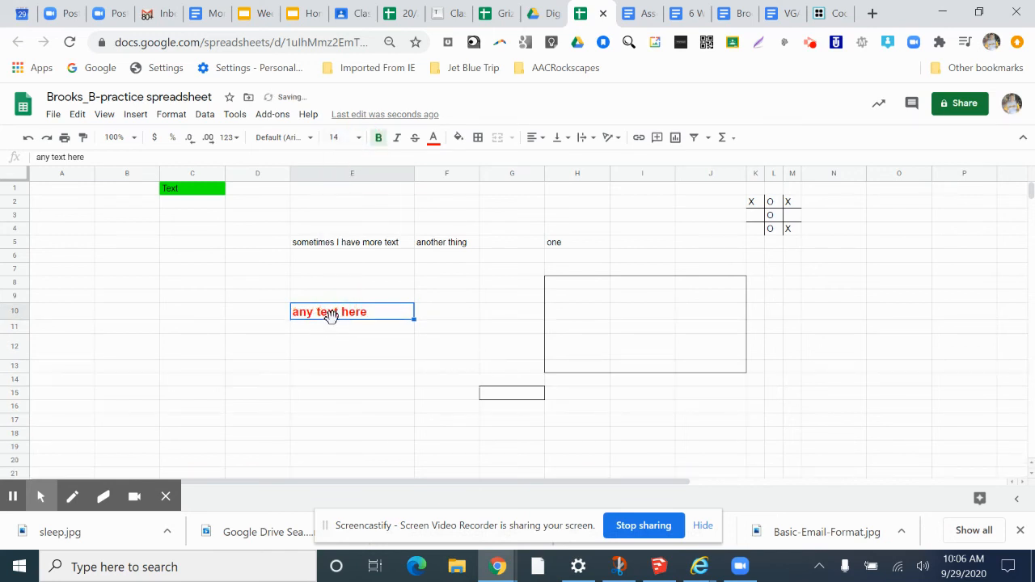
- Change the E10 font to Aguafina Script
left_click(309, 138)
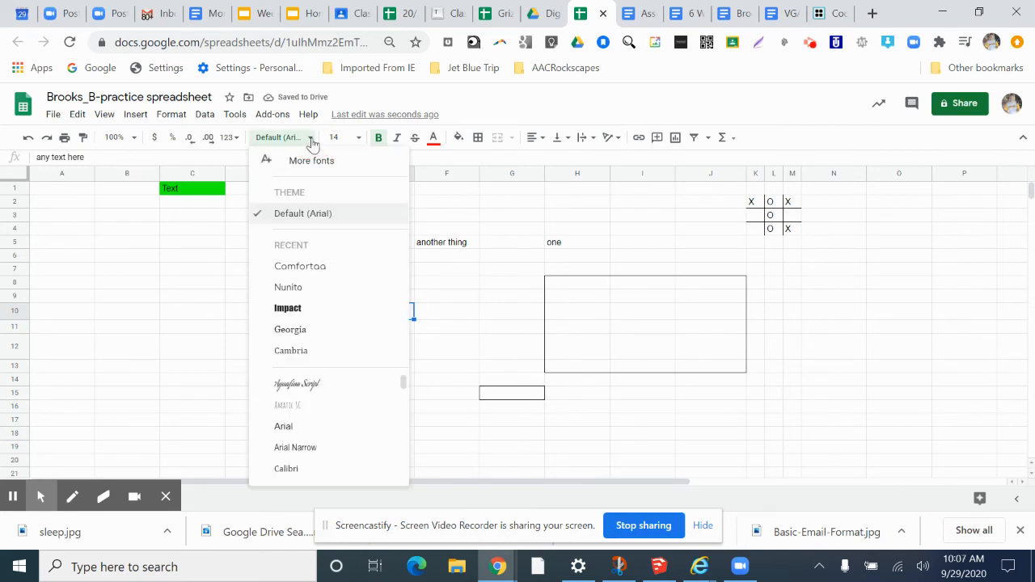
left_click(313, 386)
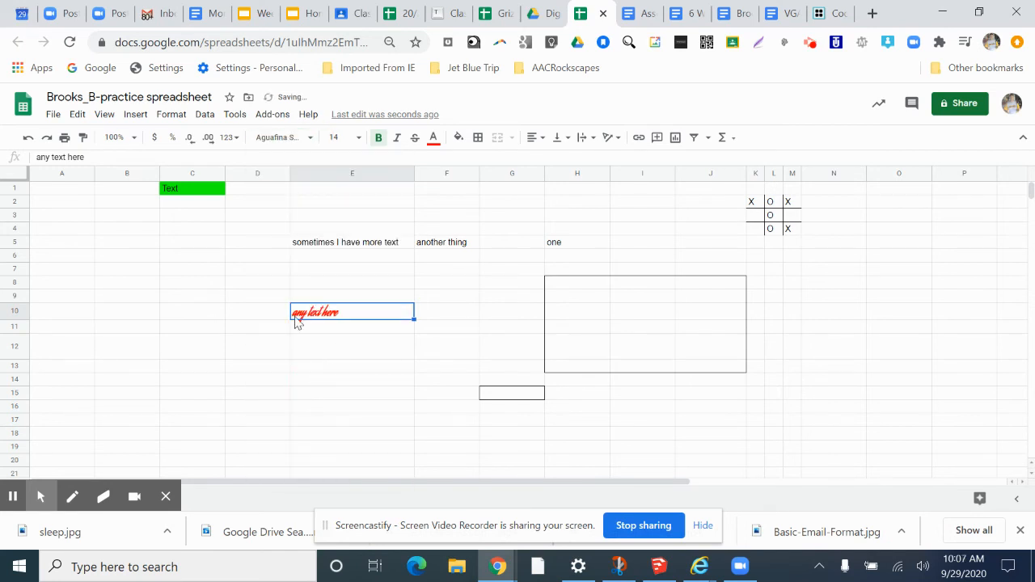
left_click(351, 257)
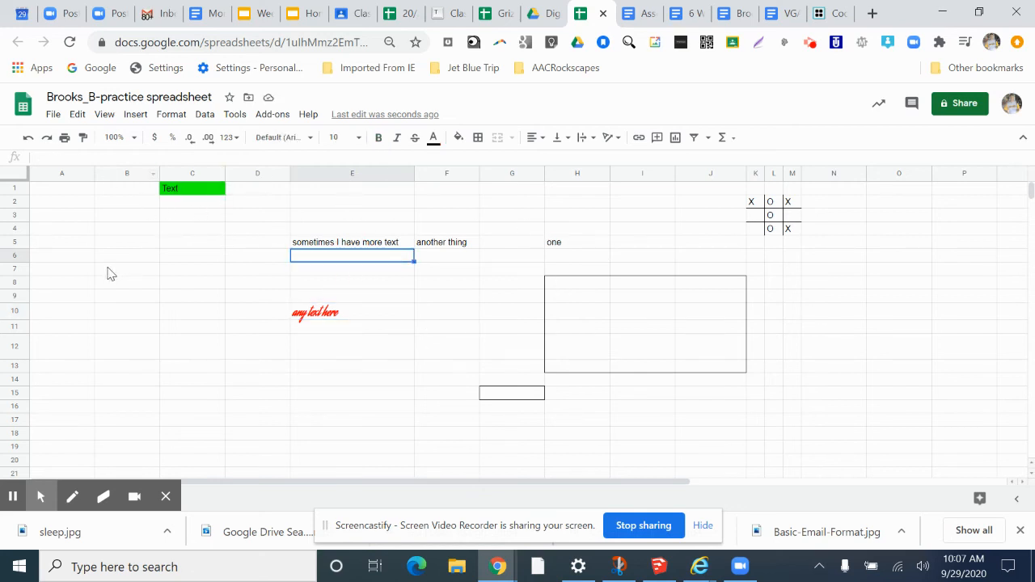
- Increase the height of row 11
left_click(14, 330)
key("ctrl")
key("ctrl")
left_click(14, 343)
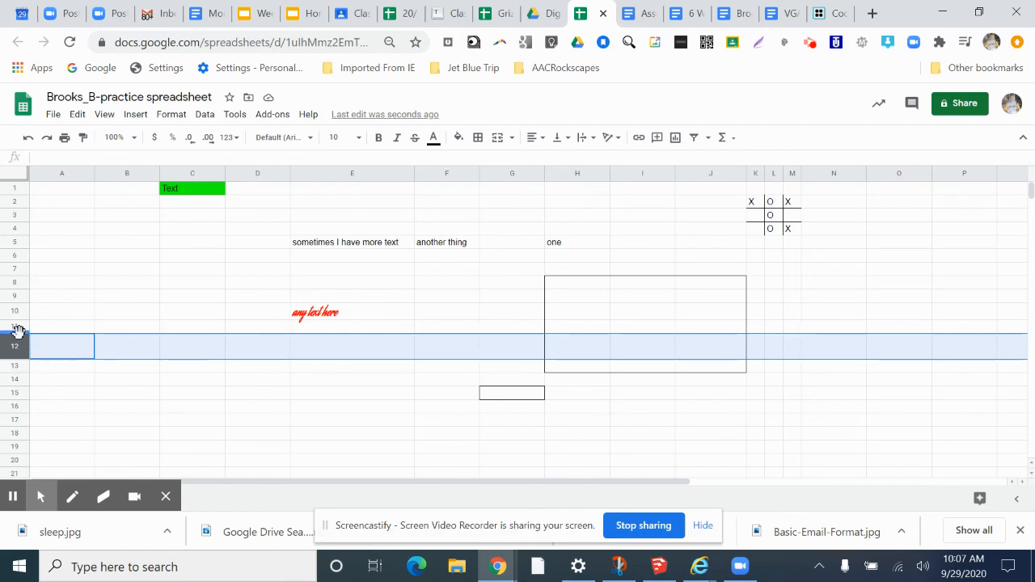
left_click_drag(21, 331, 26, 353)
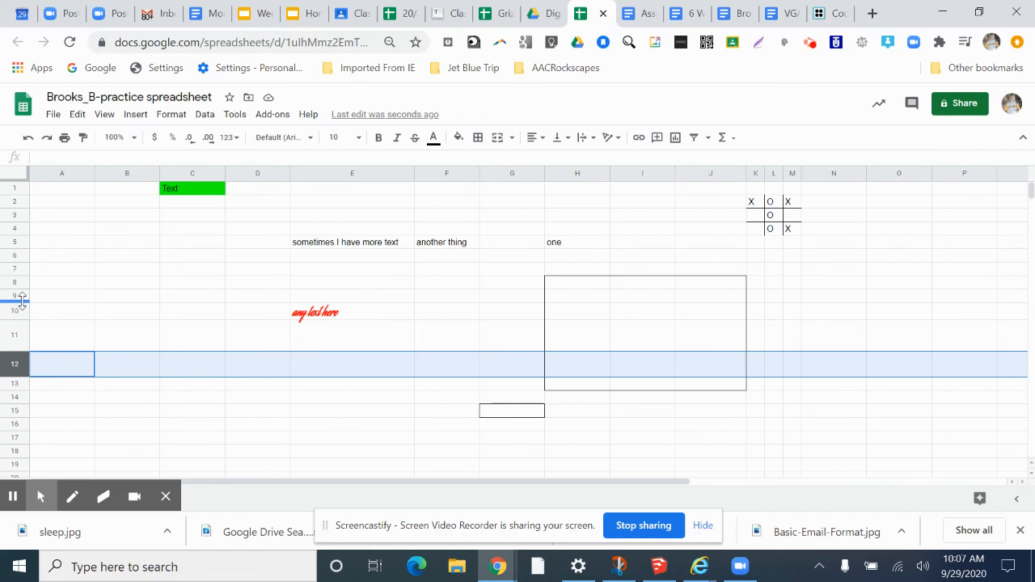
- Shrink row 9 to almost nothing and undo that row resize
left_click_drag(21, 299, 23, 277)
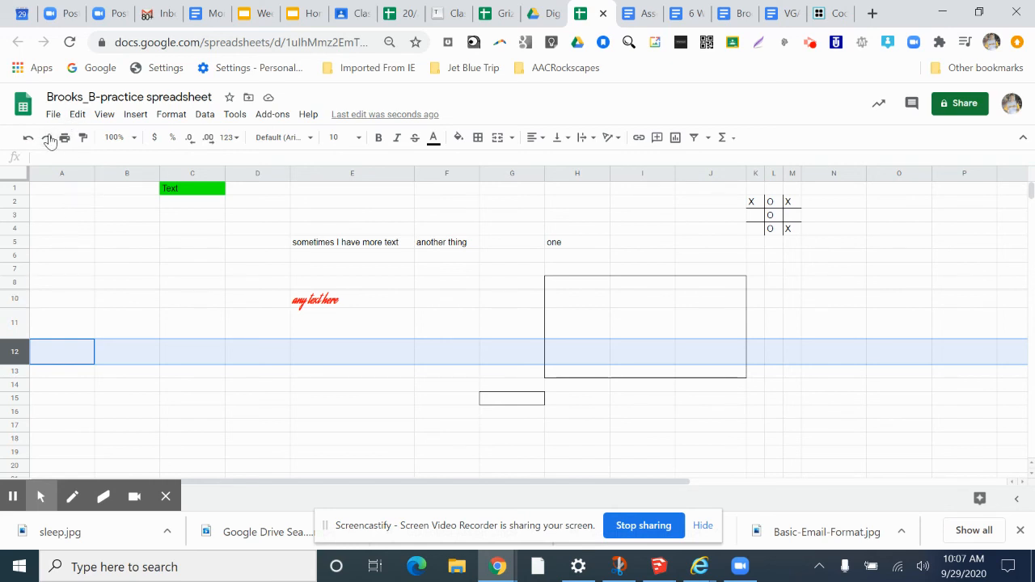
left_click(76, 114)
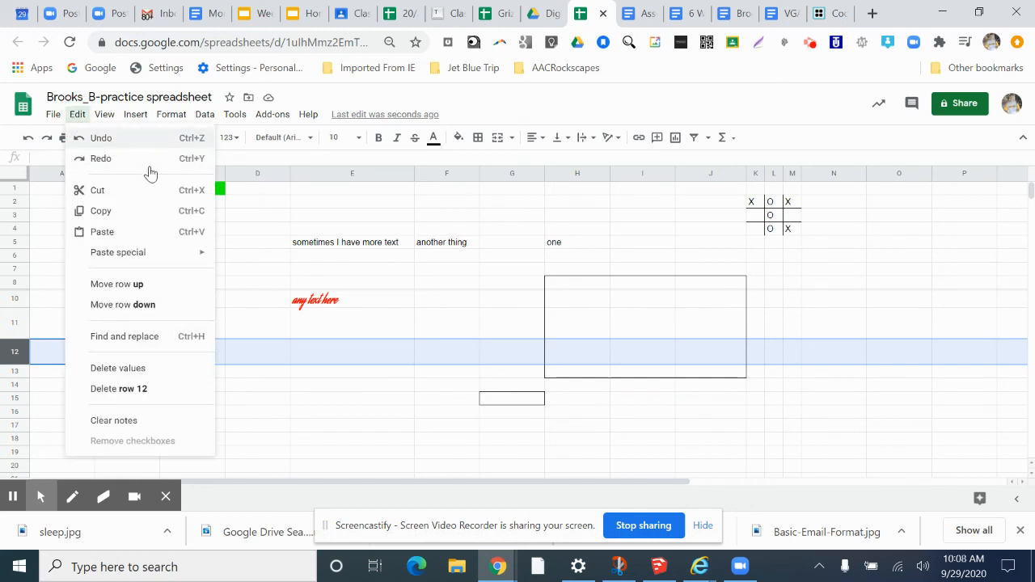
left_click(135, 114)
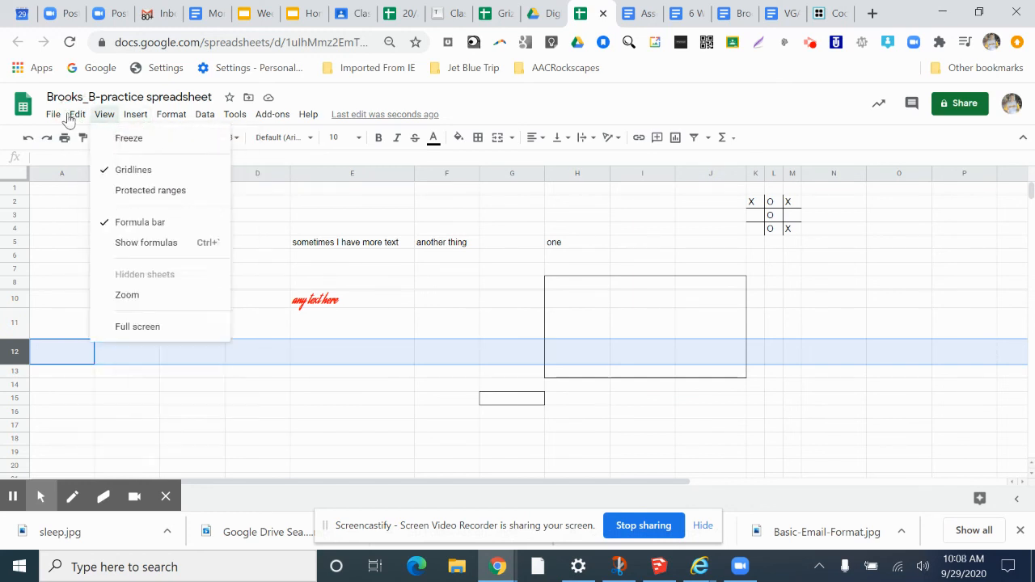
mouse_move(76, 114)
left_click(80, 143)
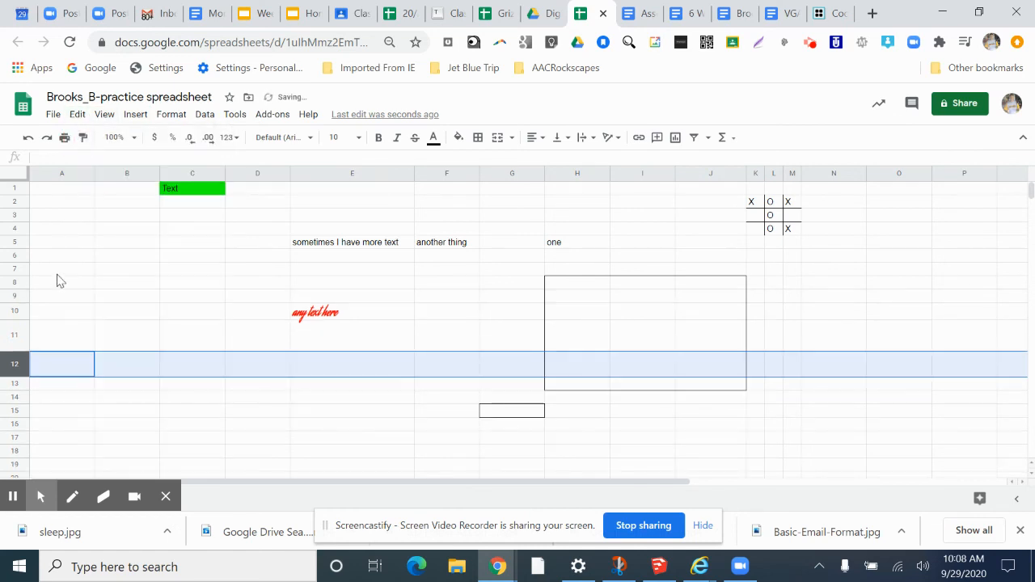